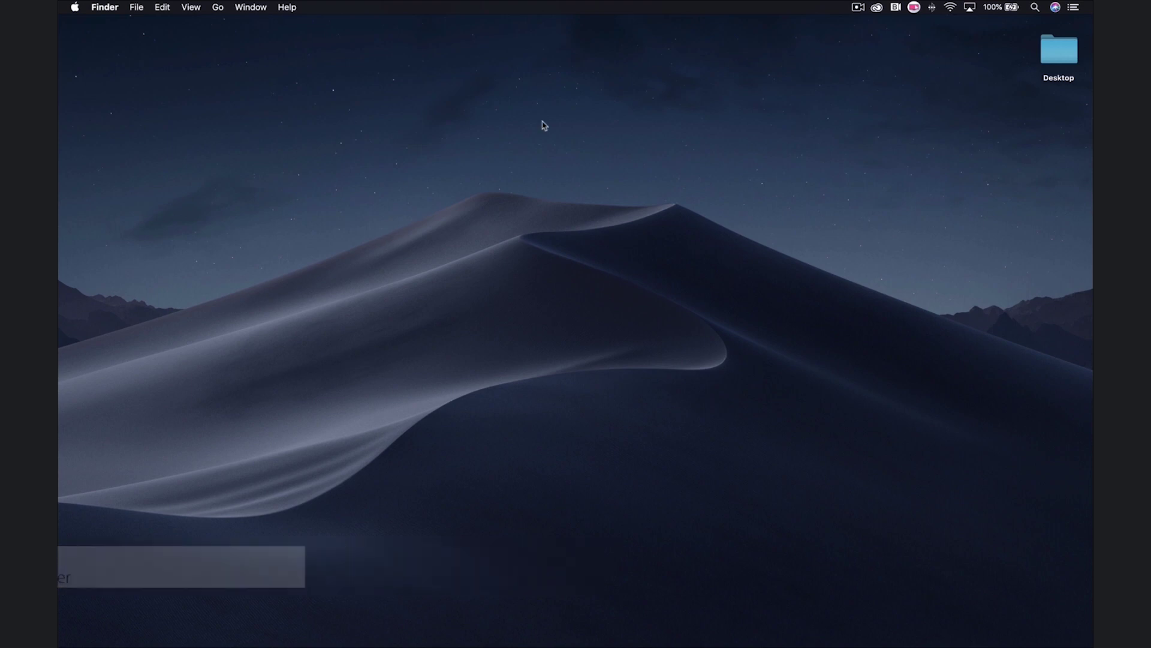
# - Launch the Spark web app from the Web apps list in Creative Cloud
pyautogui.click(878, 7)
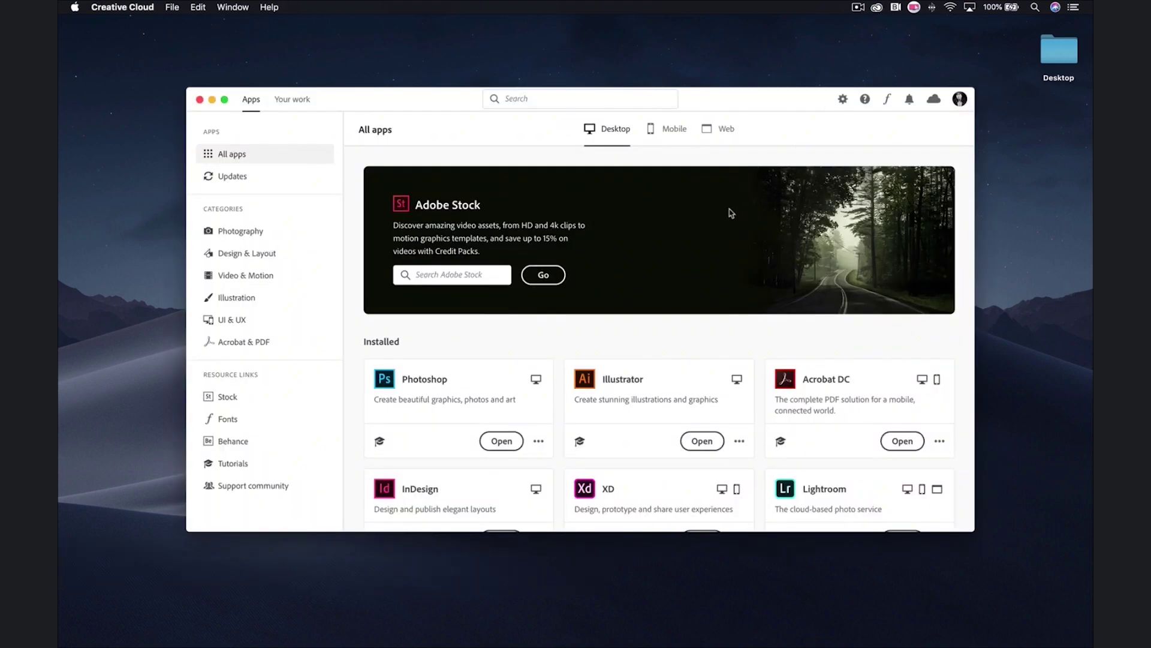
pyautogui.click(725, 129)
pyautogui.scroll(-3, 770, 268)
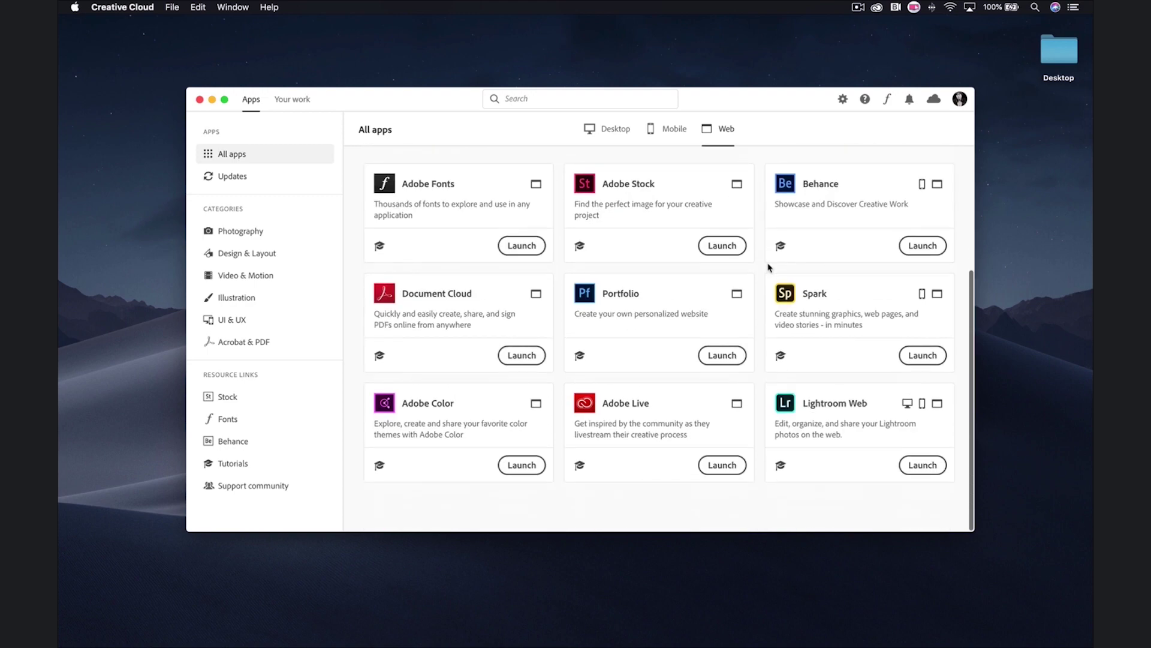
pyautogui.click(933, 357)
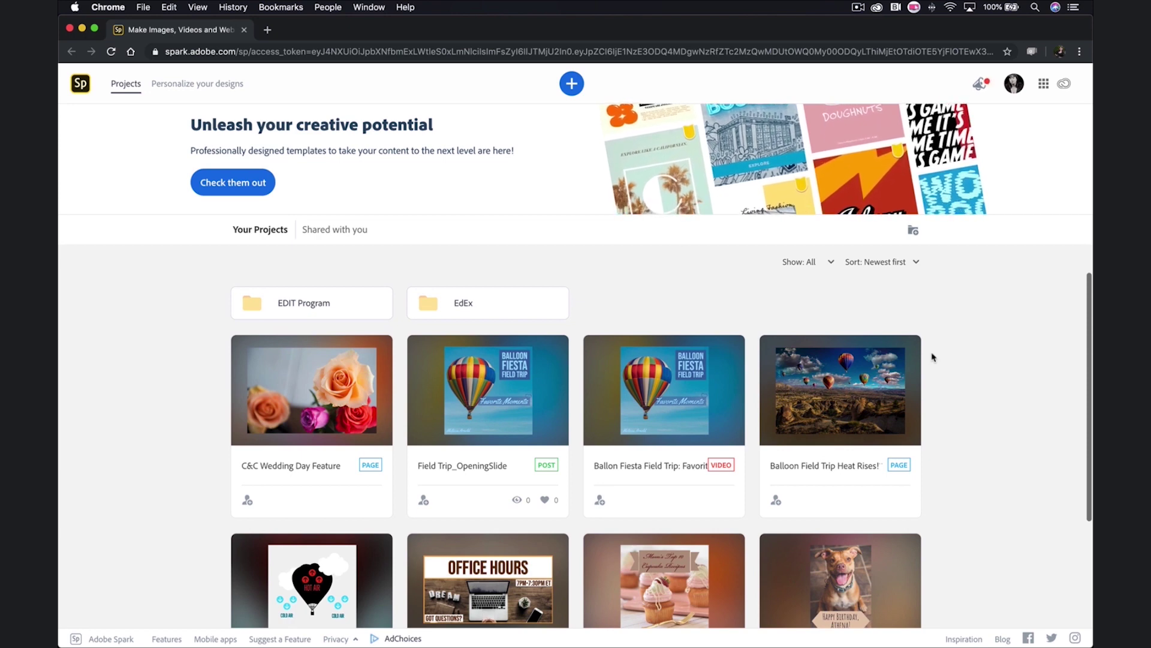
# - Load spark.adobe.com in a new Chrome tab and scroll the projects page
pyautogui.press('super+t')
pyautogui.write('spark')
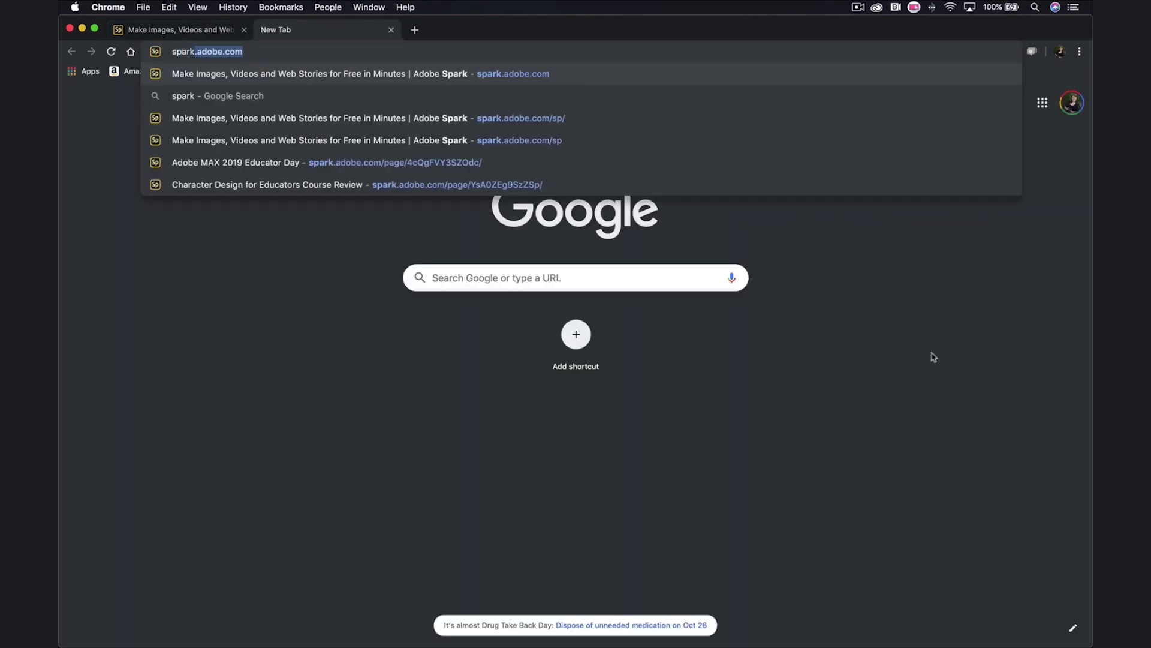
pyautogui.press('Return')
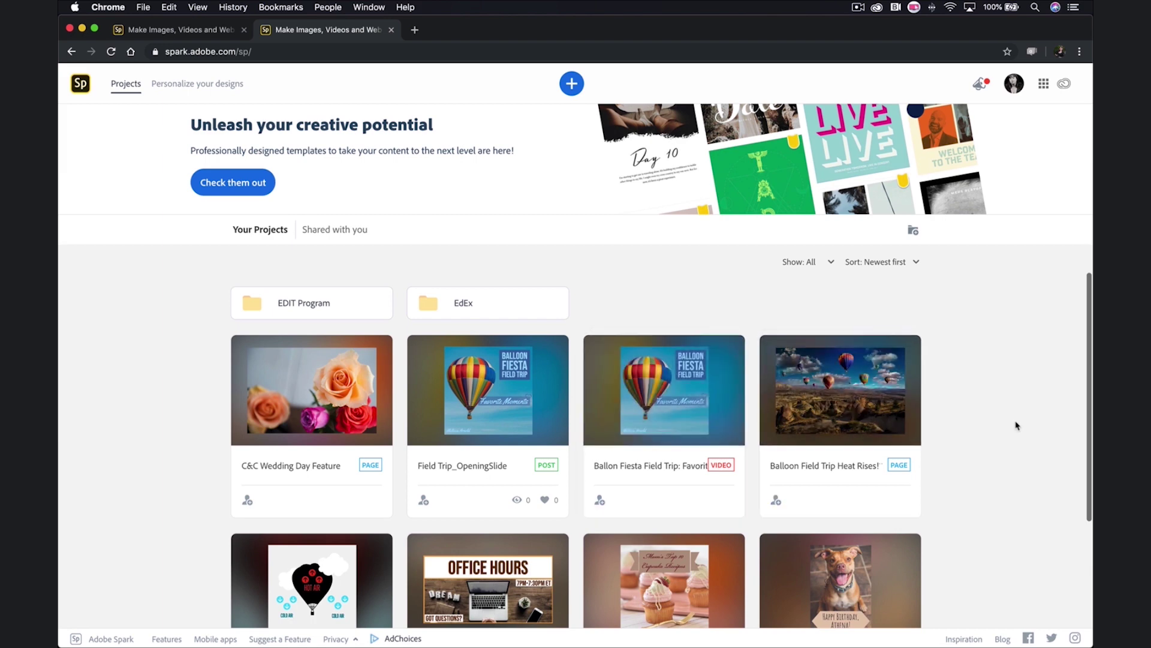
pyautogui.scroll(-3, 1016, 426)
pyautogui.scroll(3, 1016, 426)
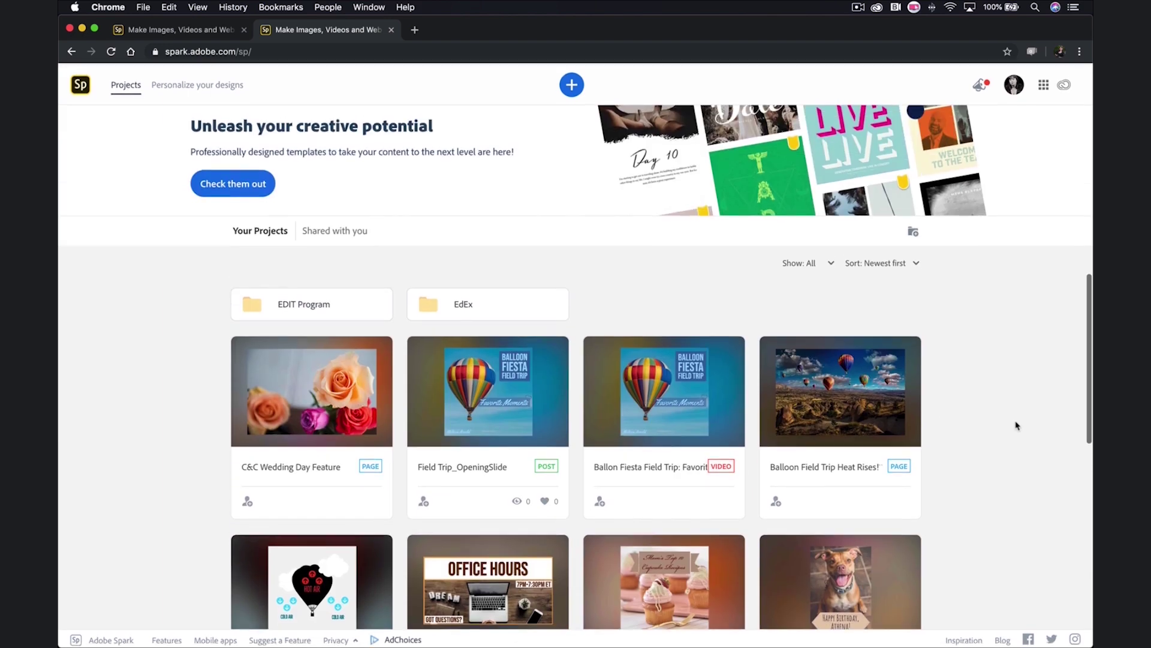
pyautogui.click(912, 231)
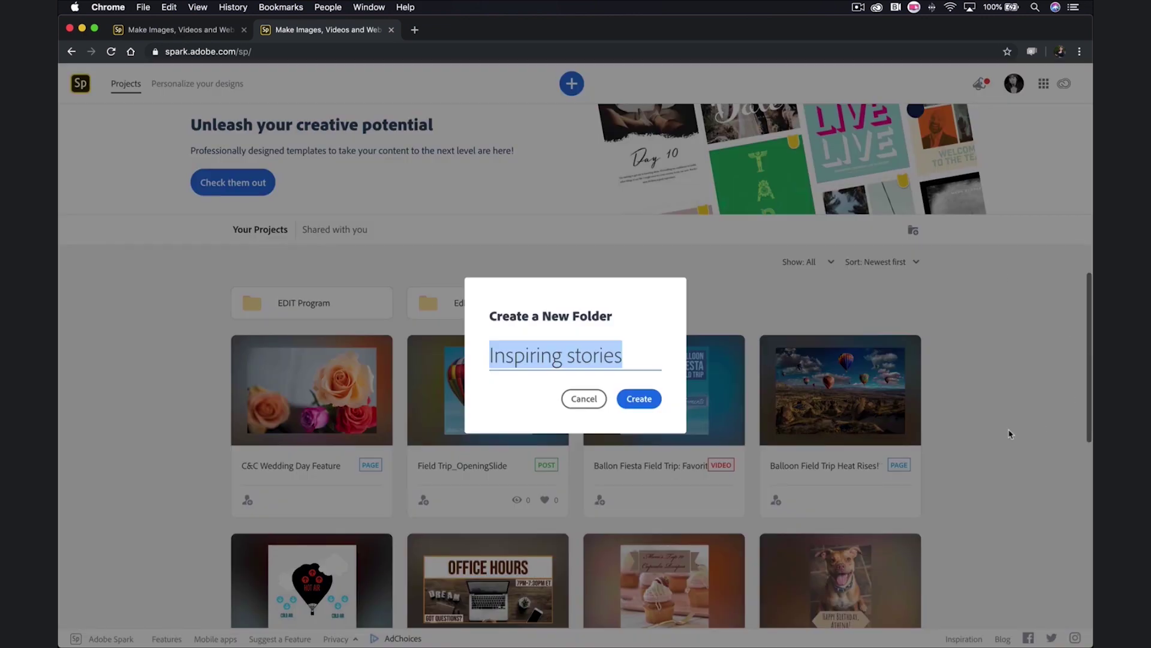
pyautogui.click(586, 400)
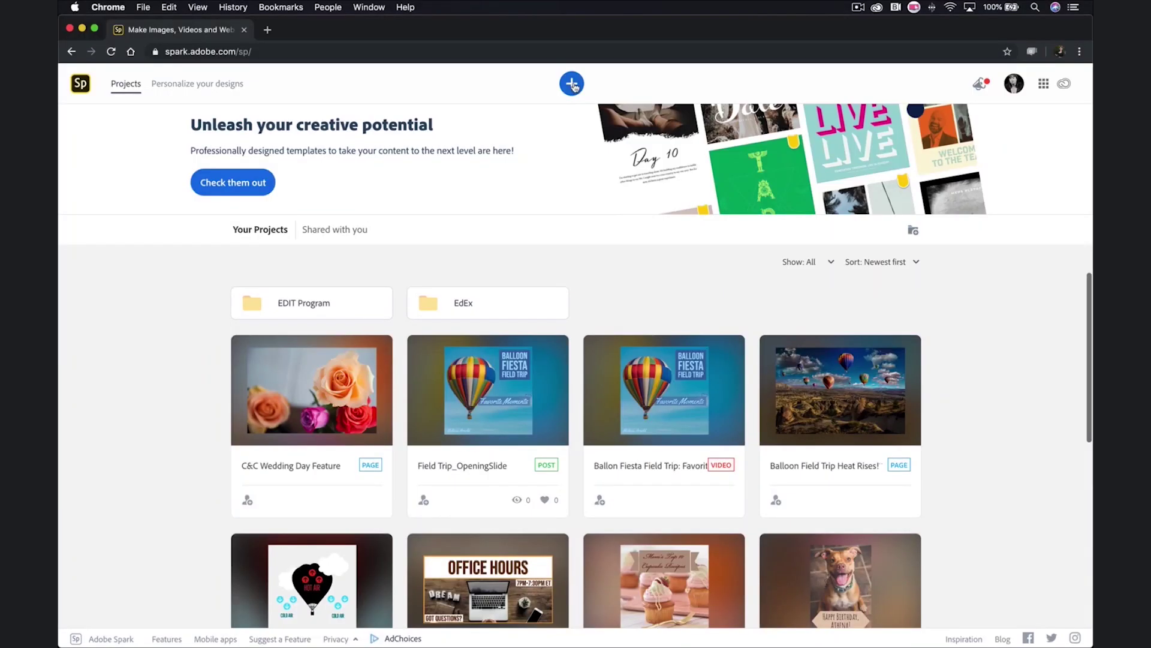
pyautogui.click(572, 85)
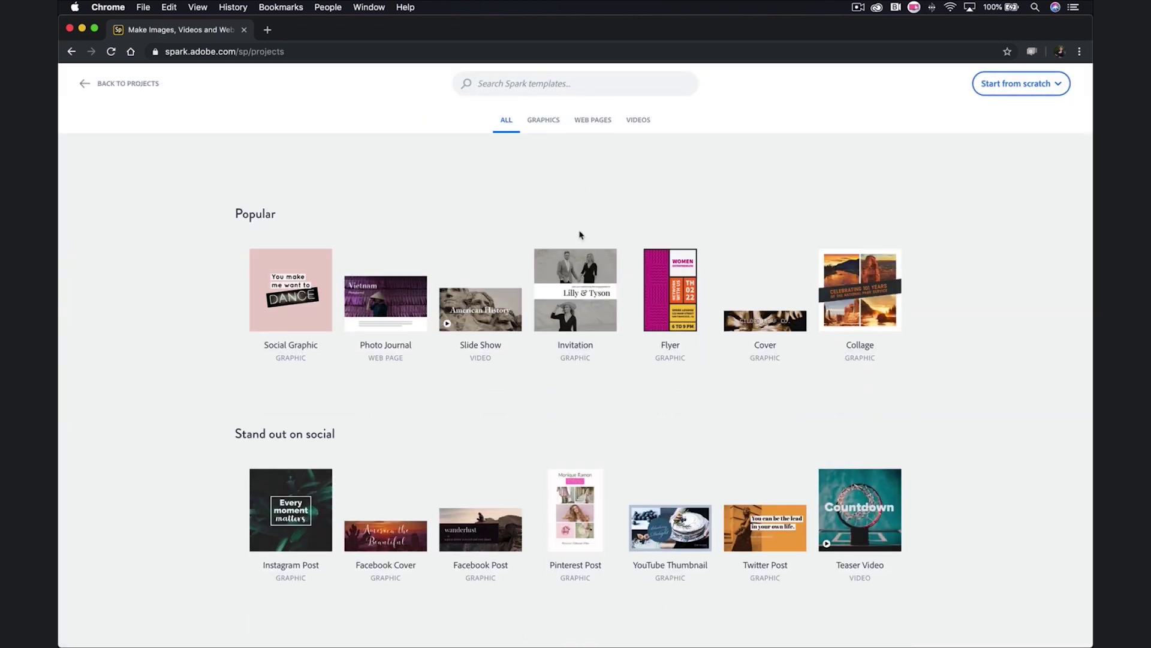
# - Start a blank Graphic from the Start from scratch options
pyautogui.scroll(-5, 464, 369)
pyautogui.scroll(-2, 464, 369)
pyautogui.scroll(6, 464, 369)
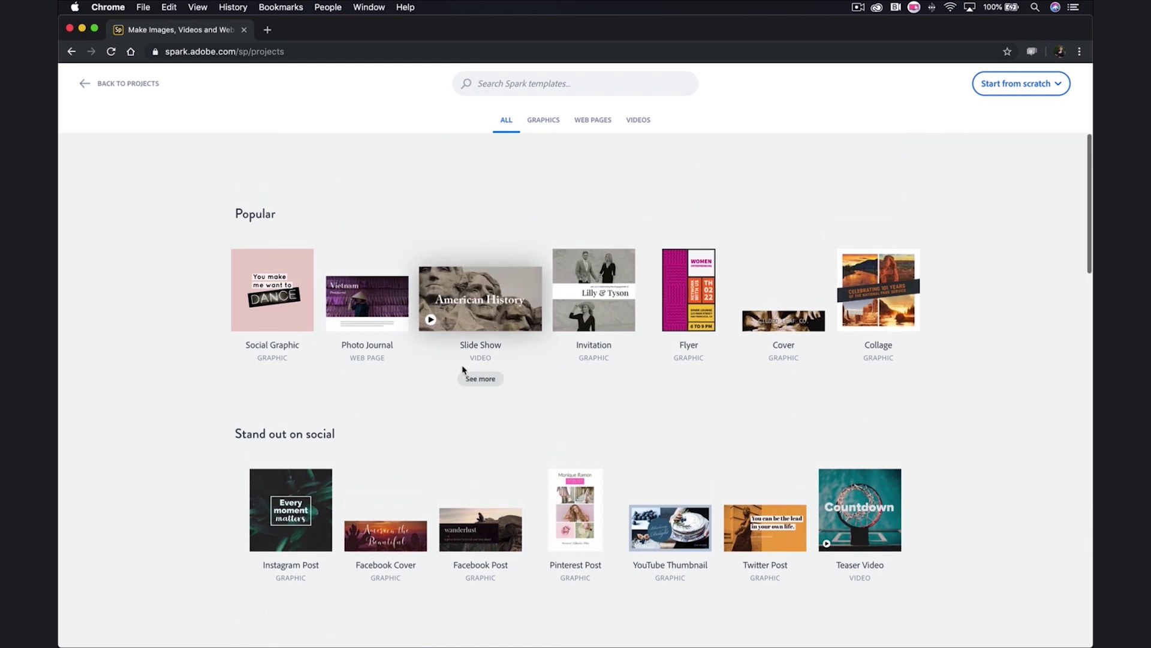
pyautogui.click(1044, 83)
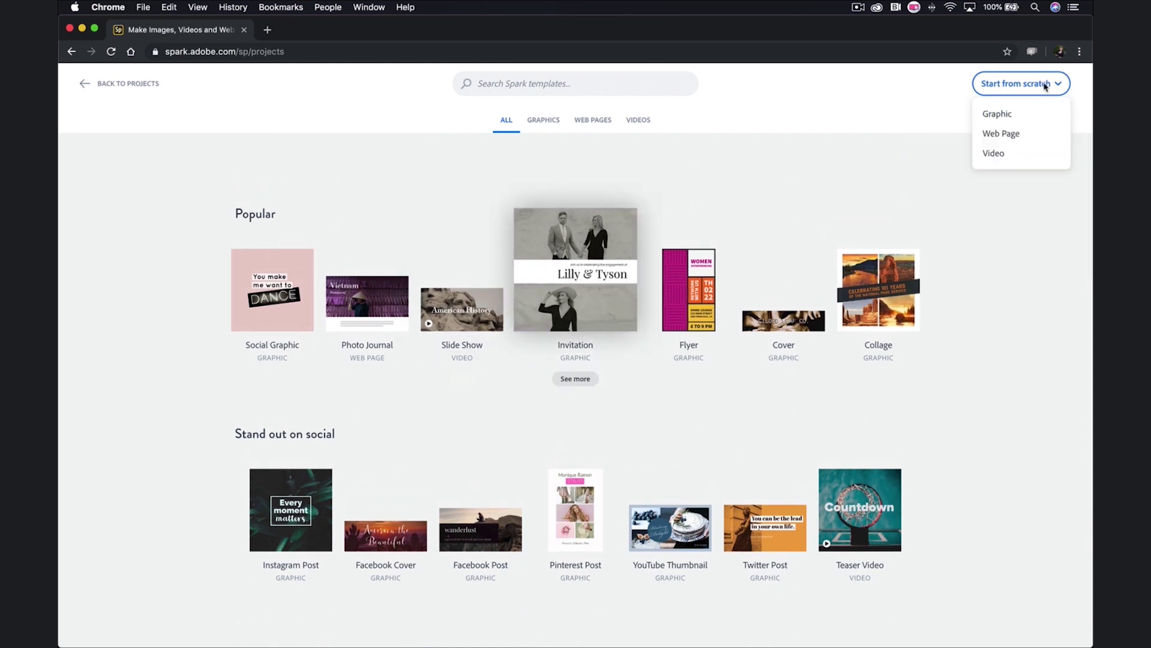
pyautogui.click(1004, 115)
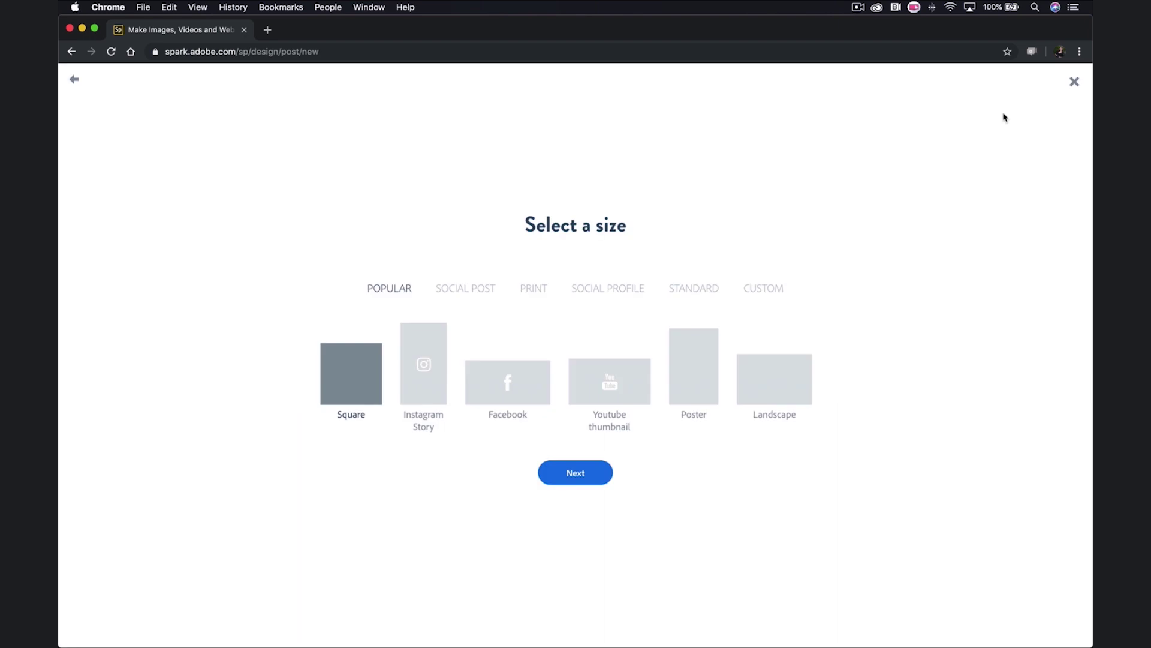
# - Choose the 720 x 720 Spark Video slide square size under Standard and continue
pyautogui.click(478, 290)
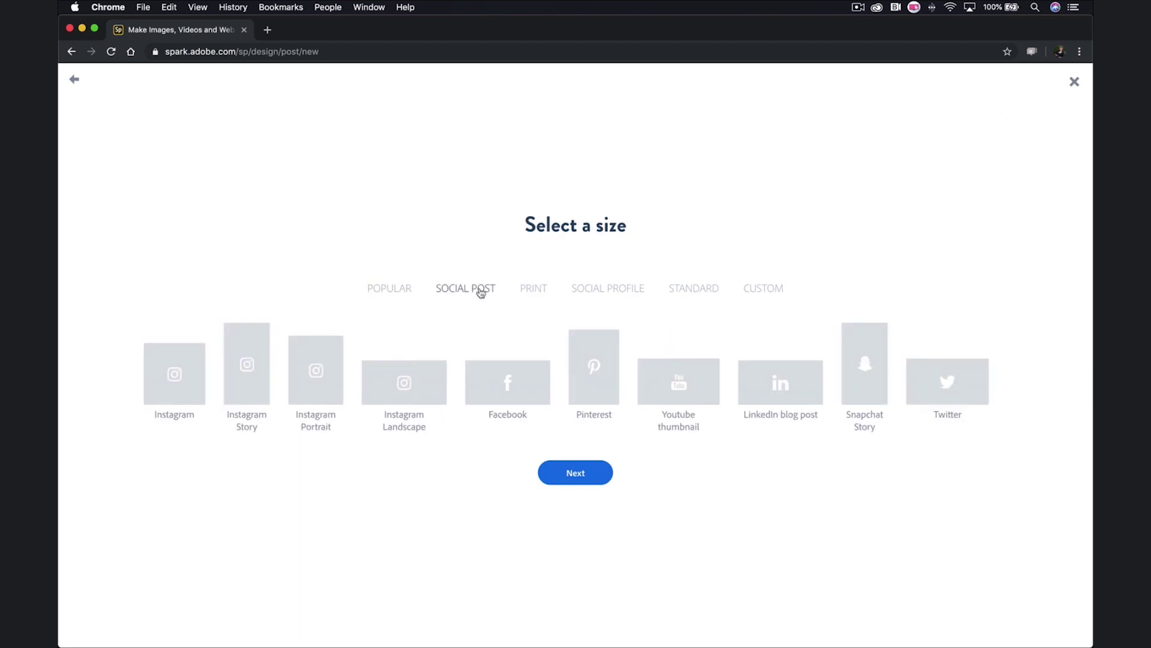
pyautogui.click(535, 288)
pyautogui.click(613, 289)
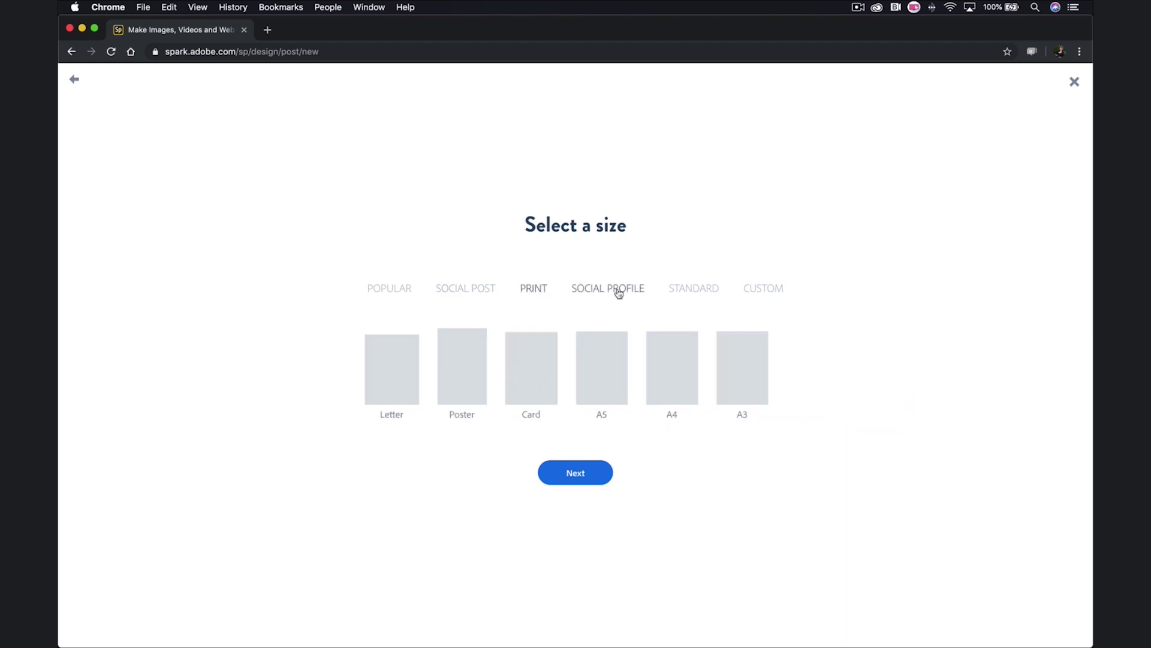
pyautogui.click(698, 288)
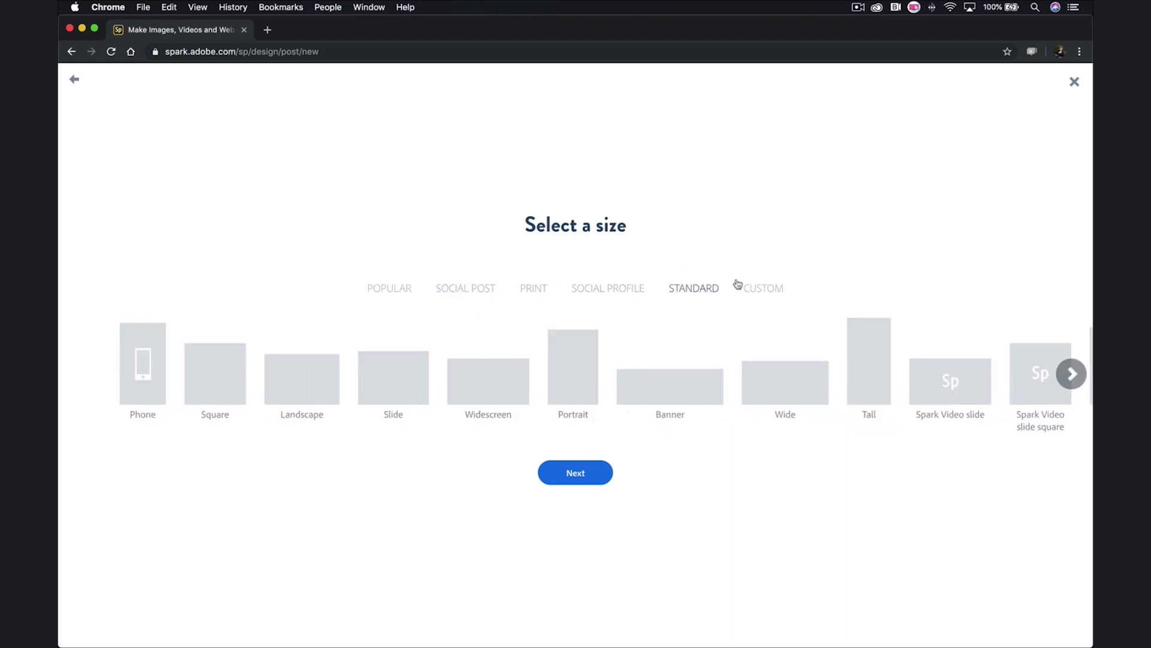
pyautogui.click(1072, 374)
pyautogui.click(874, 383)
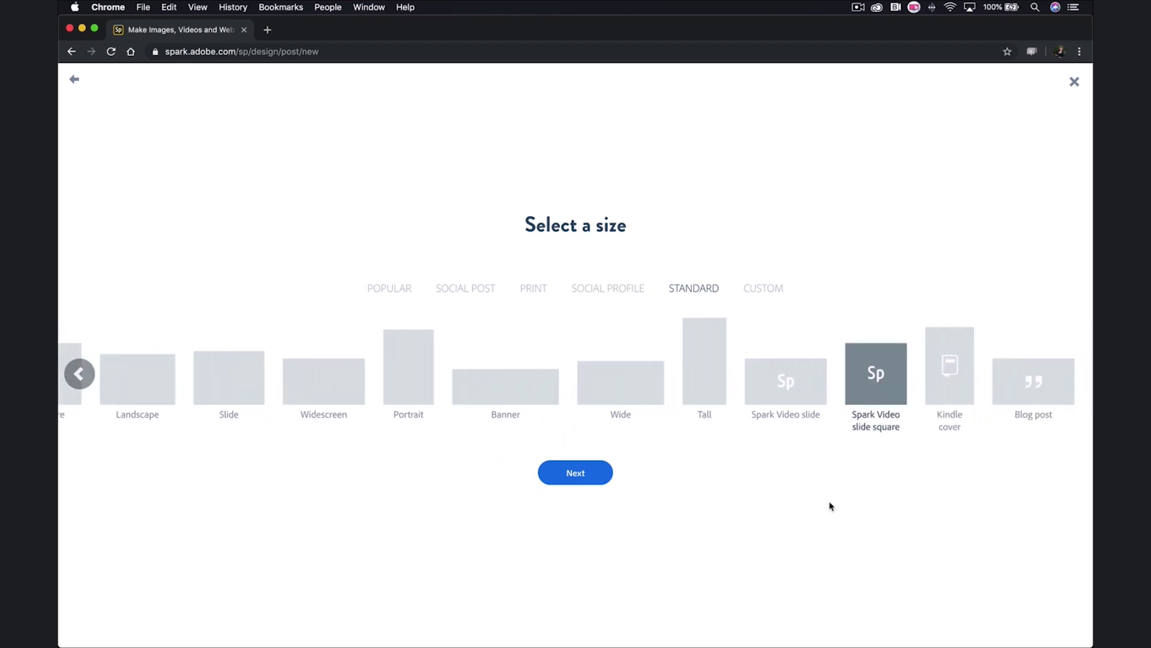
pyautogui.click(592, 481)
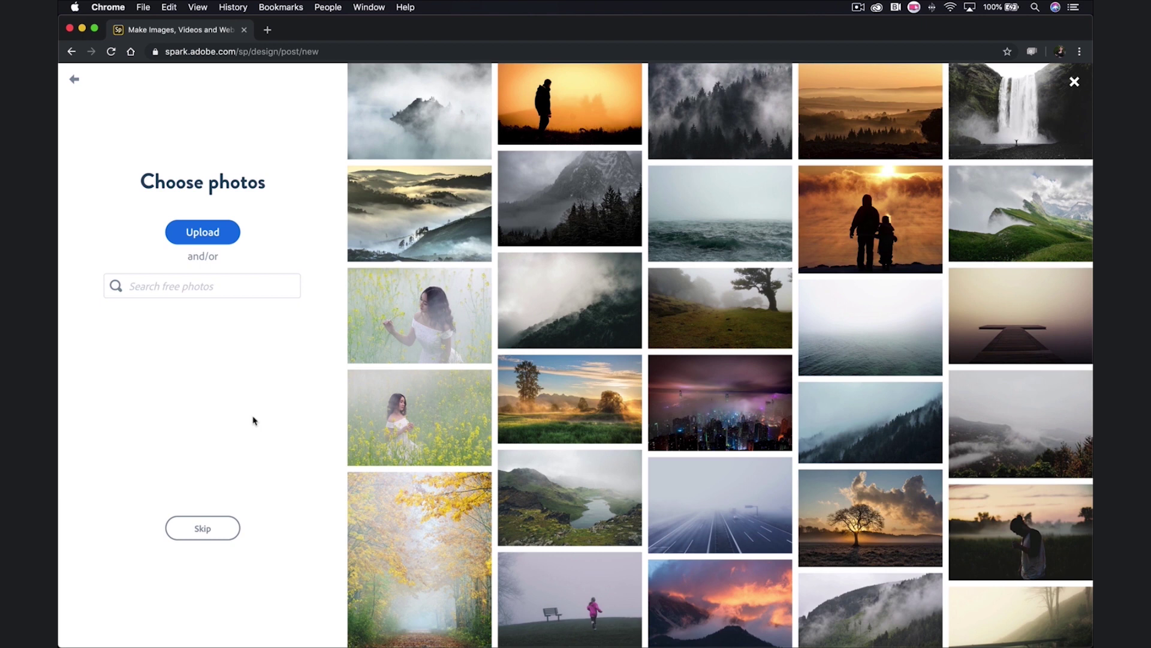
# - Search the free photos for 'hot air balloon'
pyautogui.click(226, 285)
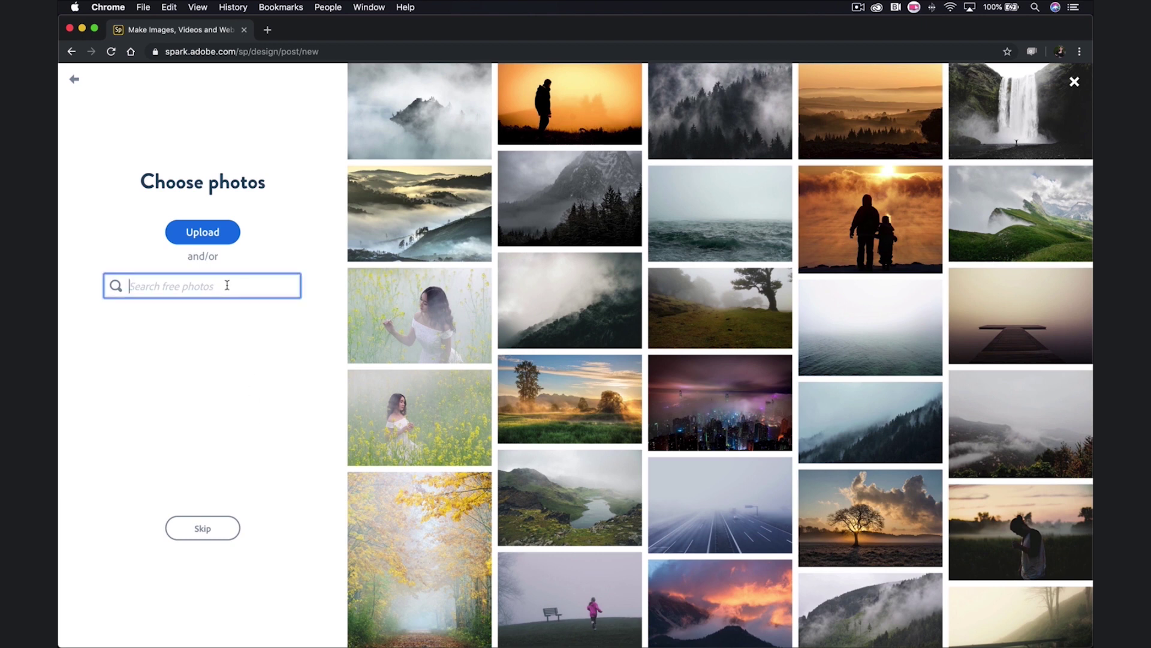
pyautogui.write('hot air balloon')
pyautogui.press('Return')
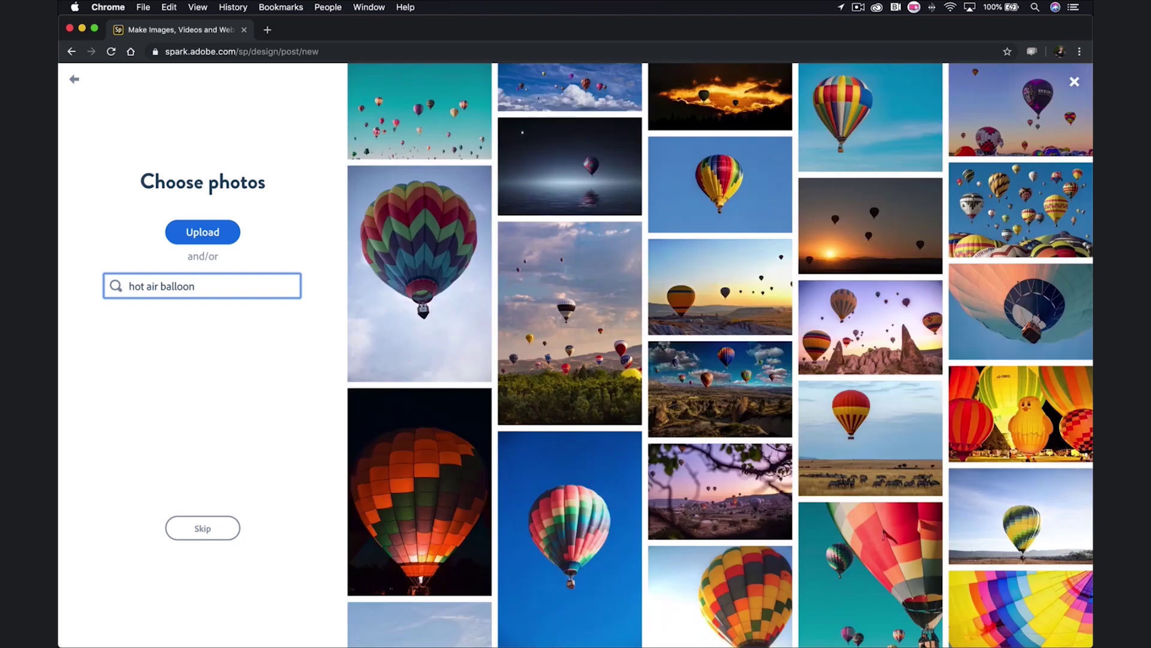
# - Keep only the striped balloon against blue sky photo selected and continue
pyautogui.click(885, 101)
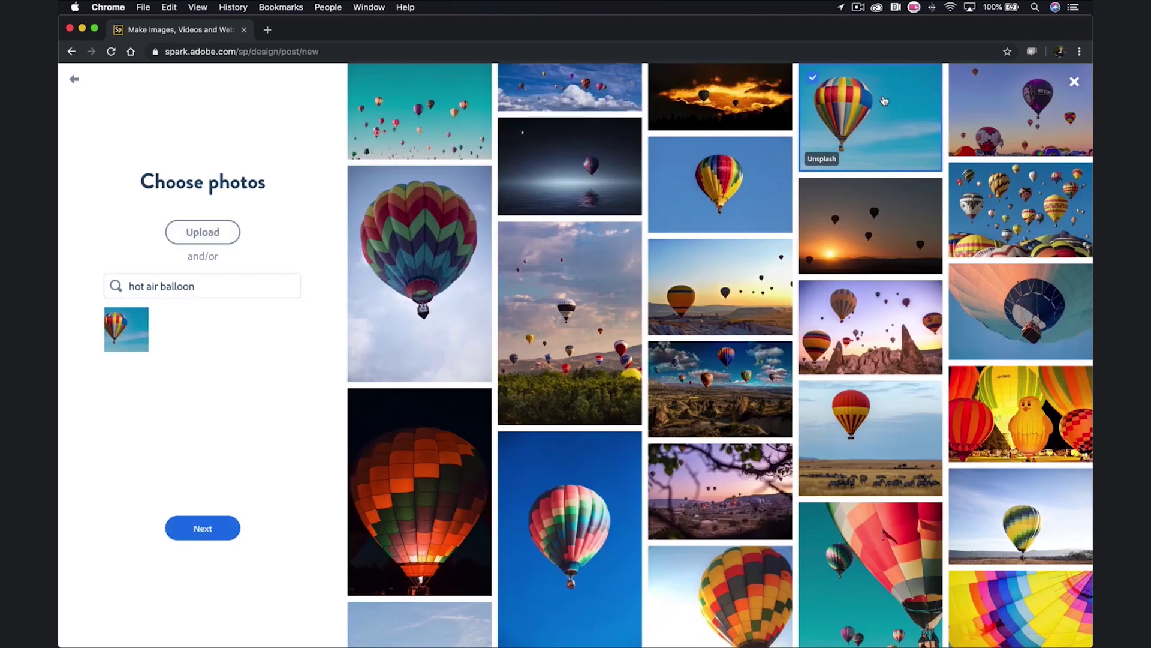
pyautogui.click(590, 269)
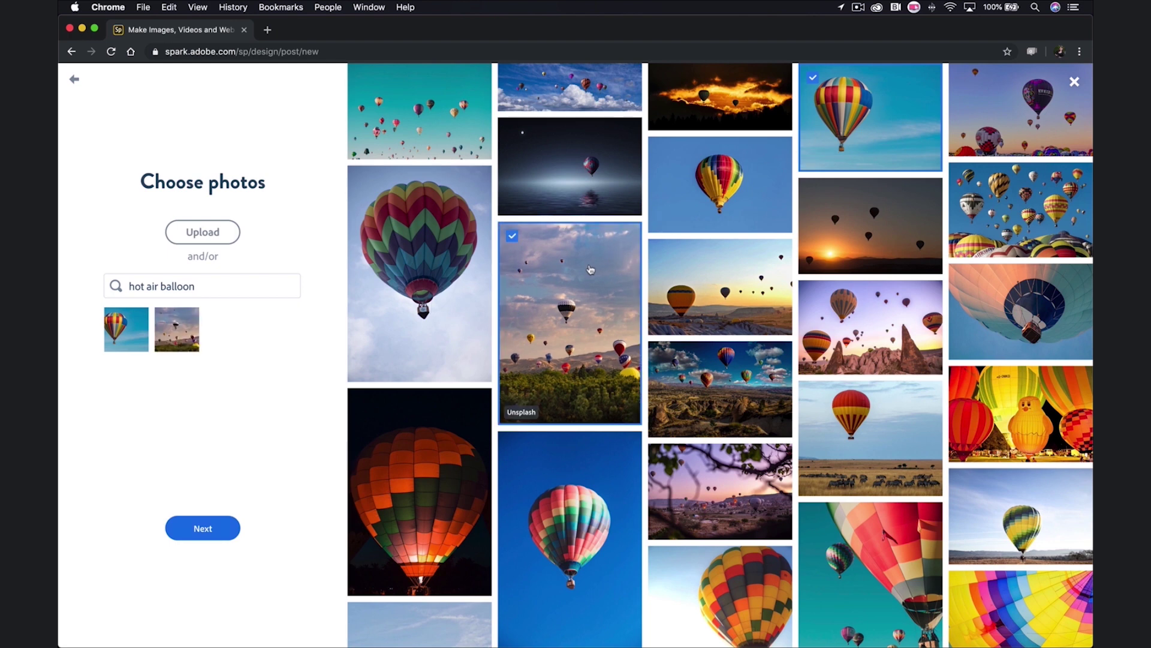
pyautogui.moveTo(118, 330)
pyautogui.click(178, 331)
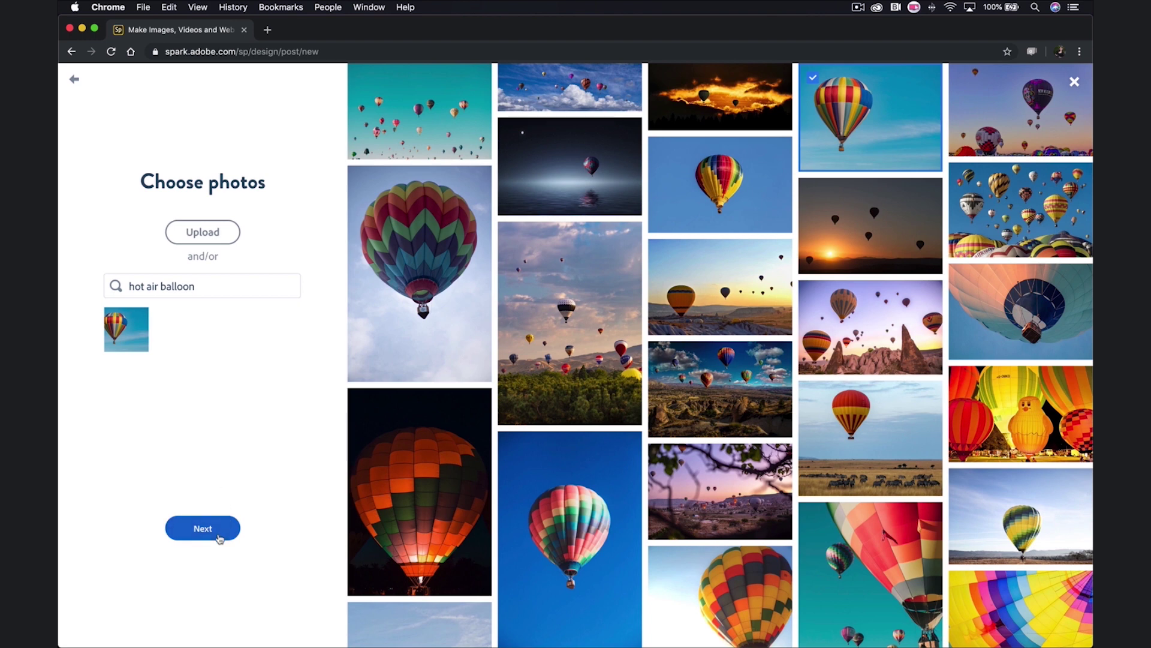
pyautogui.click(222, 530)
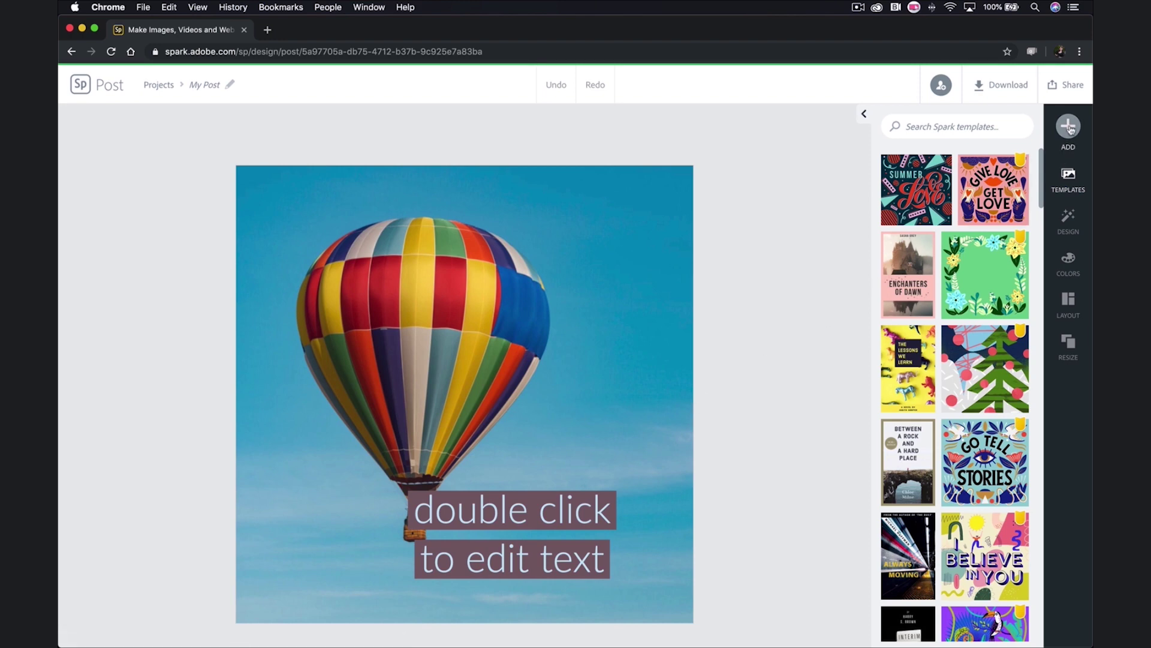
# - Look through the Add, Themes, Colors, Layout and Resize panels for the balloon post
pyautogui.click(1069, 127)
pyautogui.click(1070, 223)
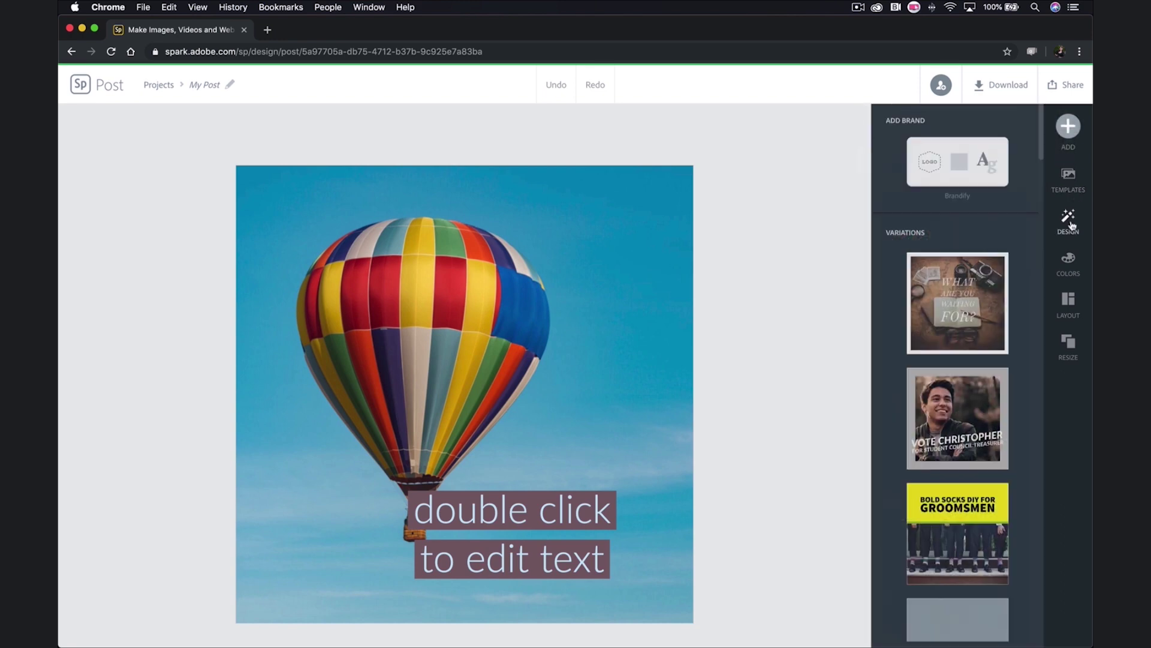
pyautogui.click(1069, 262)
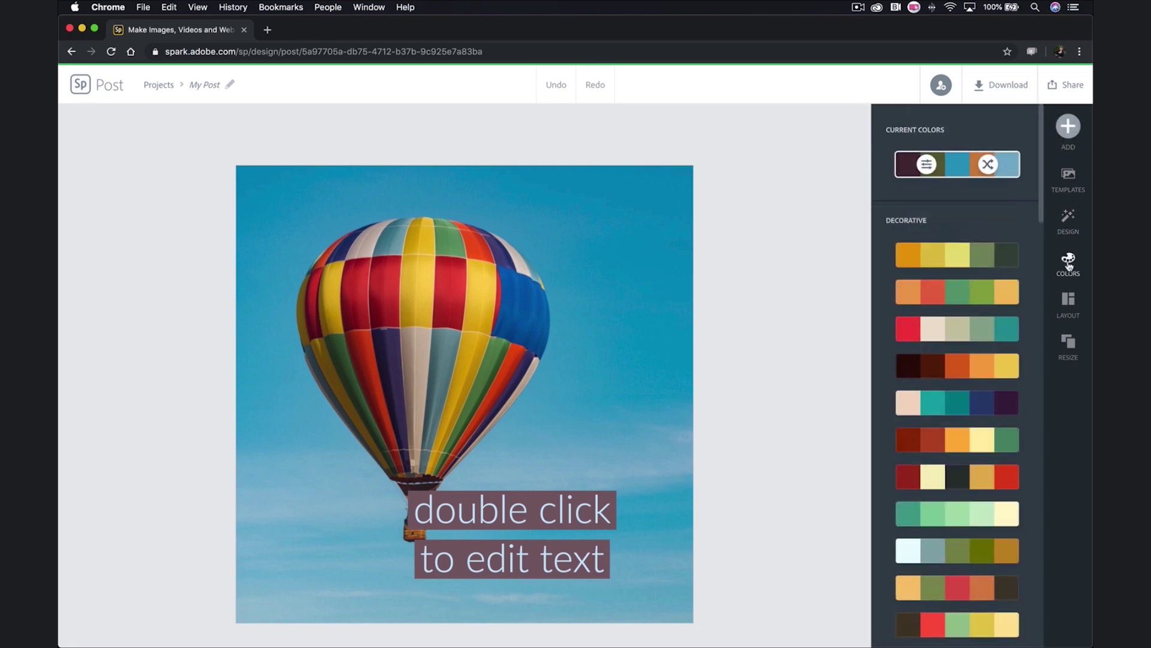
pyautogui.click(1068, 304)
pyautogui.click(1072, 348)
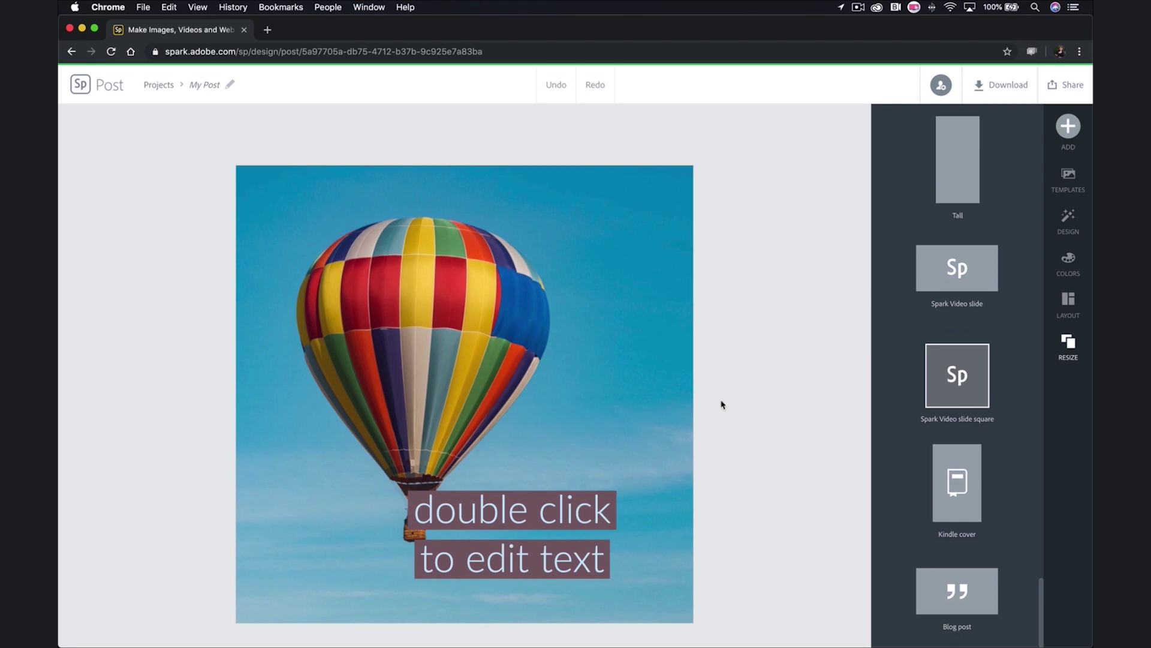
# - Replace the placeholder wording with the title 'Balloon Fiesta Field Trip'
pyautogui.doubleClick(564, 526)
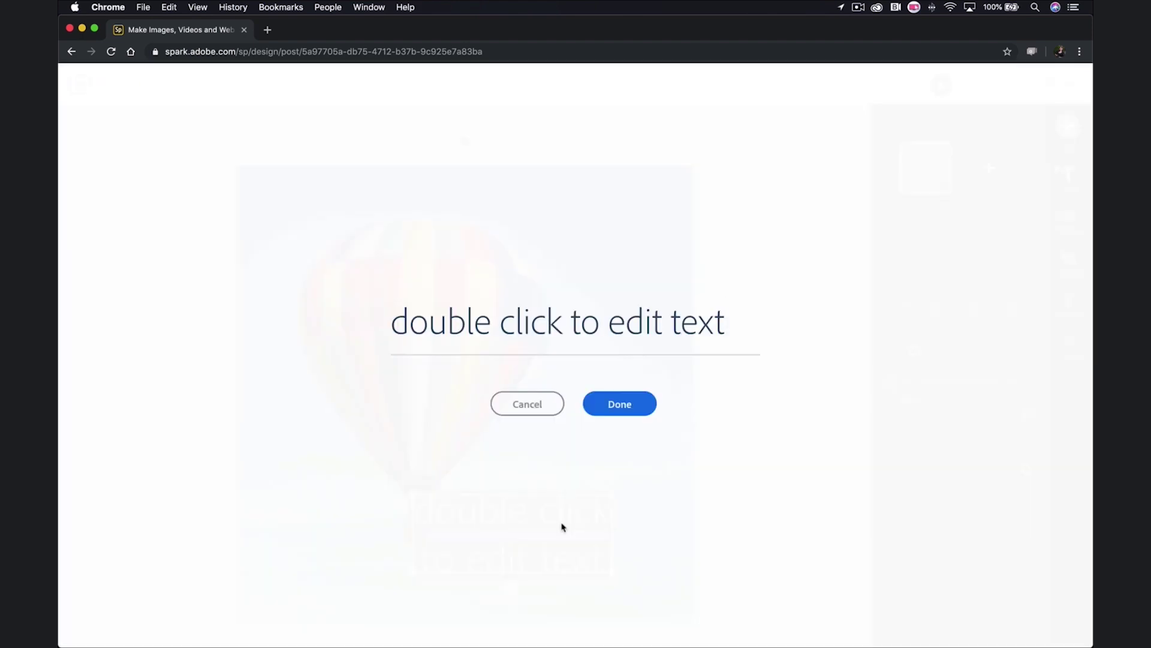
pyautogui.press('super+a')
pyautogui.write('Balloon Fiesta Field Trip')
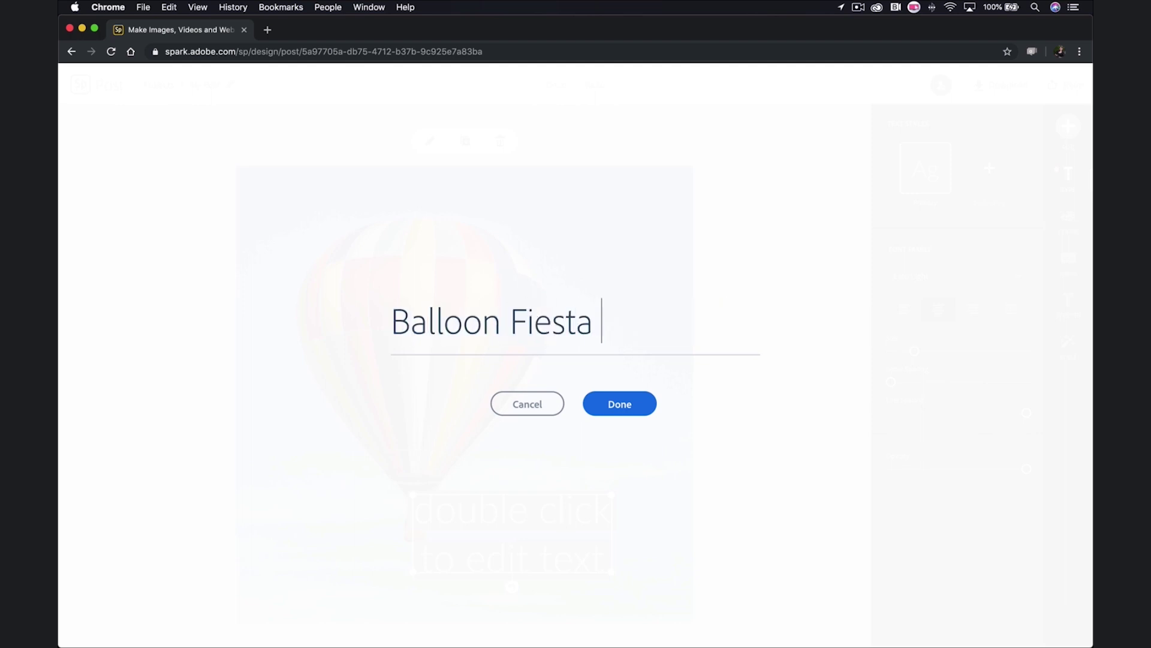
pyautogui.click(619, 404)
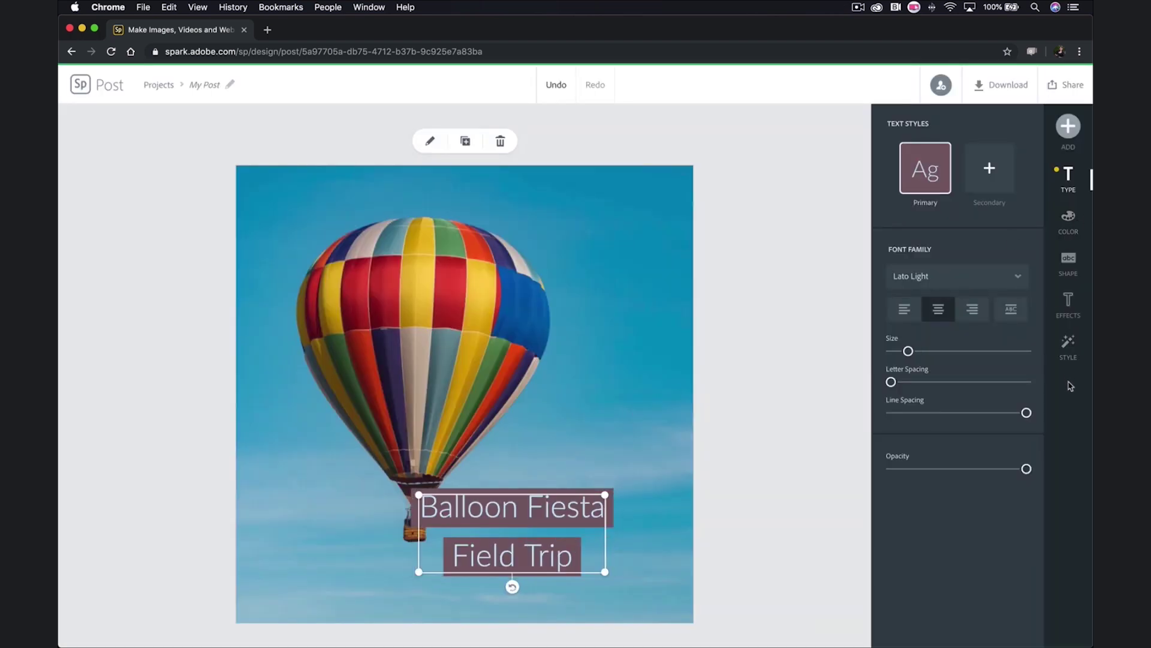
# - Set the title in Bebas Neue and switch it to all caps
pyautogui.click(1020, 283)
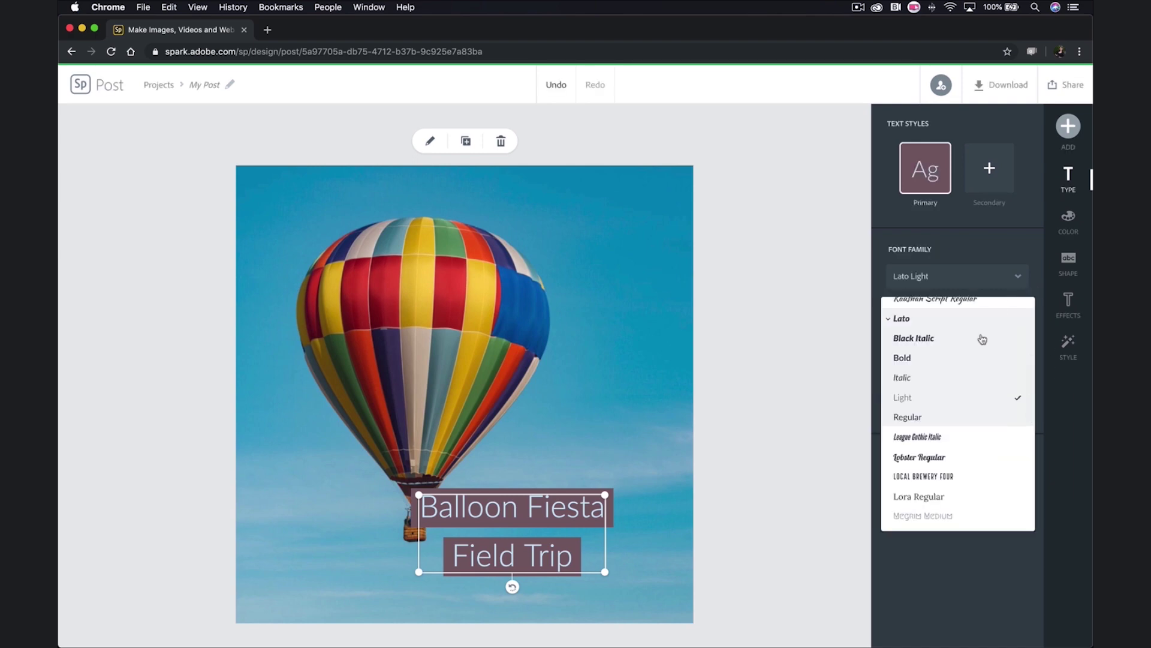
pyautogui.scroll(10, 984, 398)
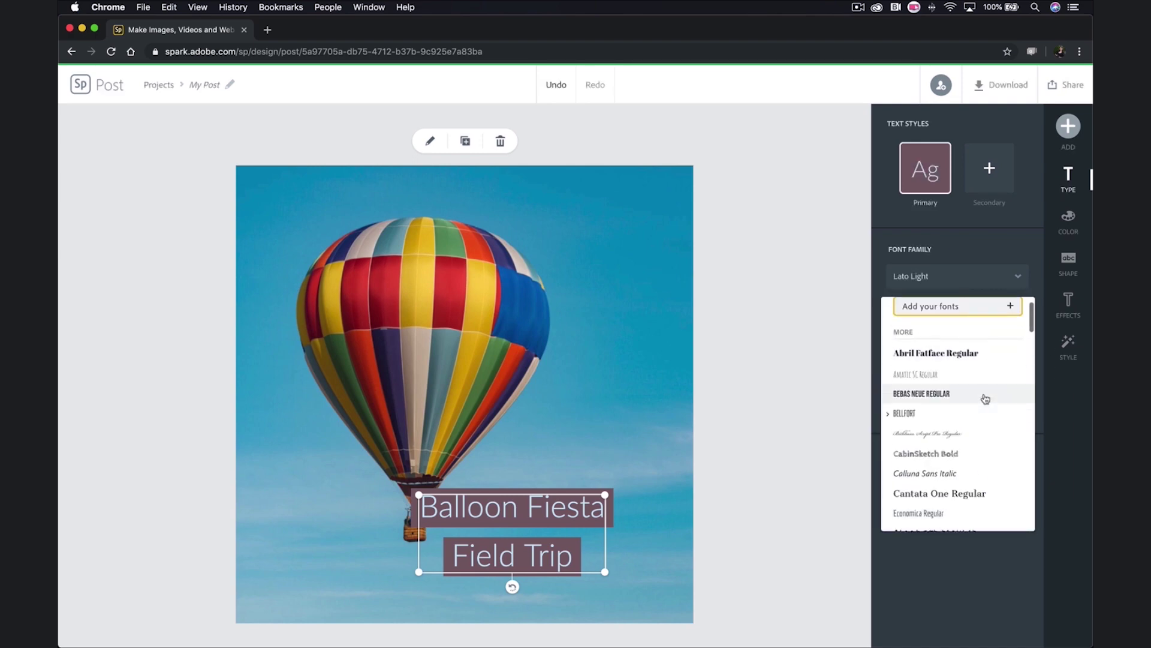
pyautogui.click(986, 398)
pyautogui.click(840, 335)
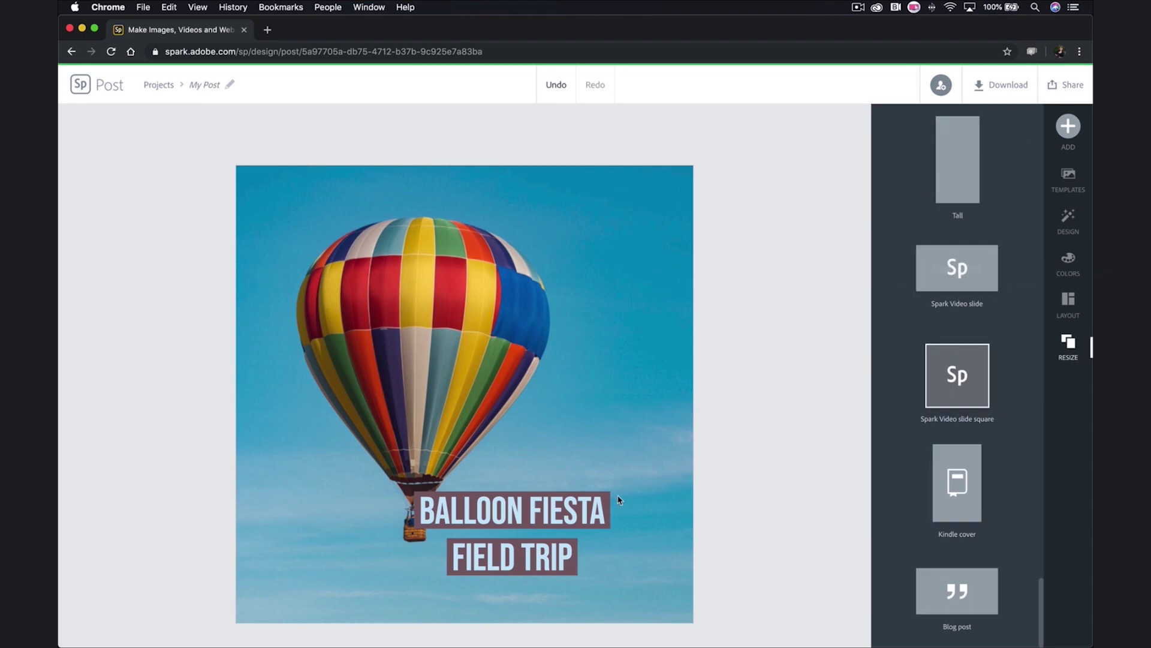
pyautogui.click(568, 512)
pyautogui.click(1011, 309)
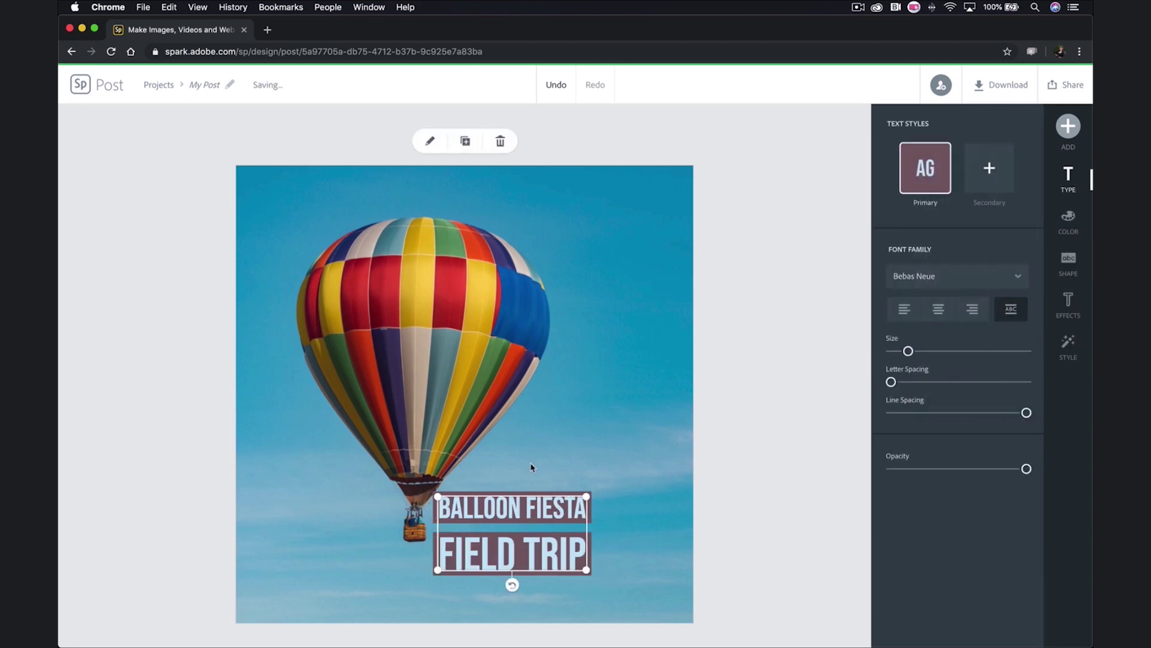
# - Move the title to the top-right, wrapped into three tightly spaced lines
pyautogui.moveTo(510, 500); pyautogui.dragTo(594, 197)
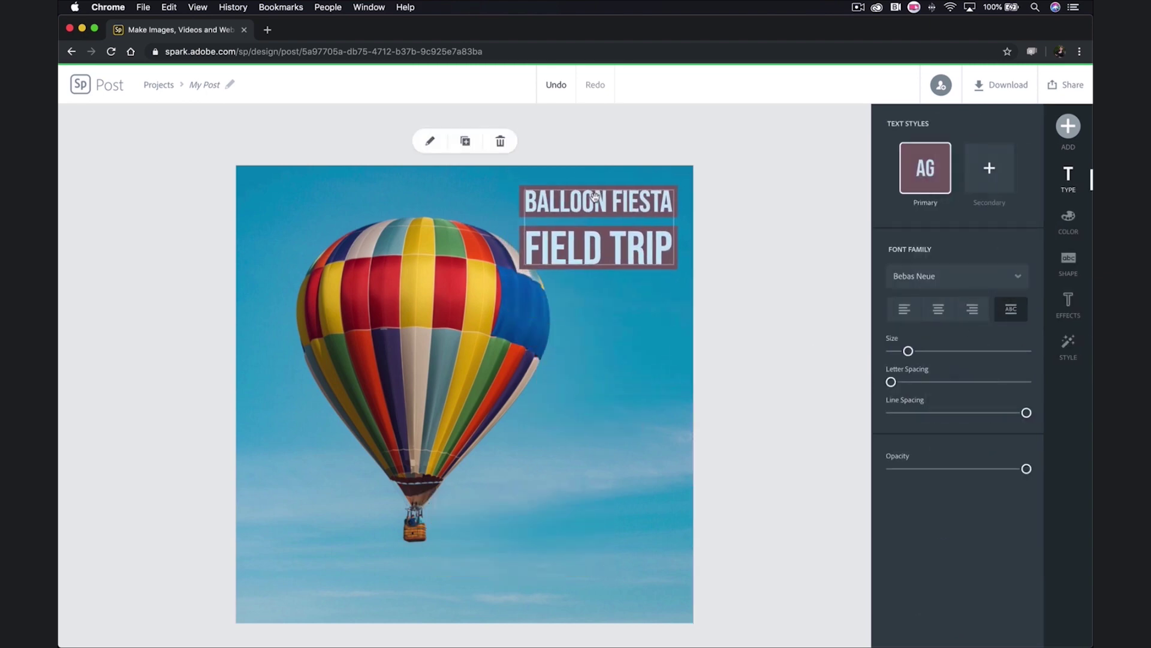
pyautogui.moveTo(599, 275); pyautogui.dragTo(522, 355)
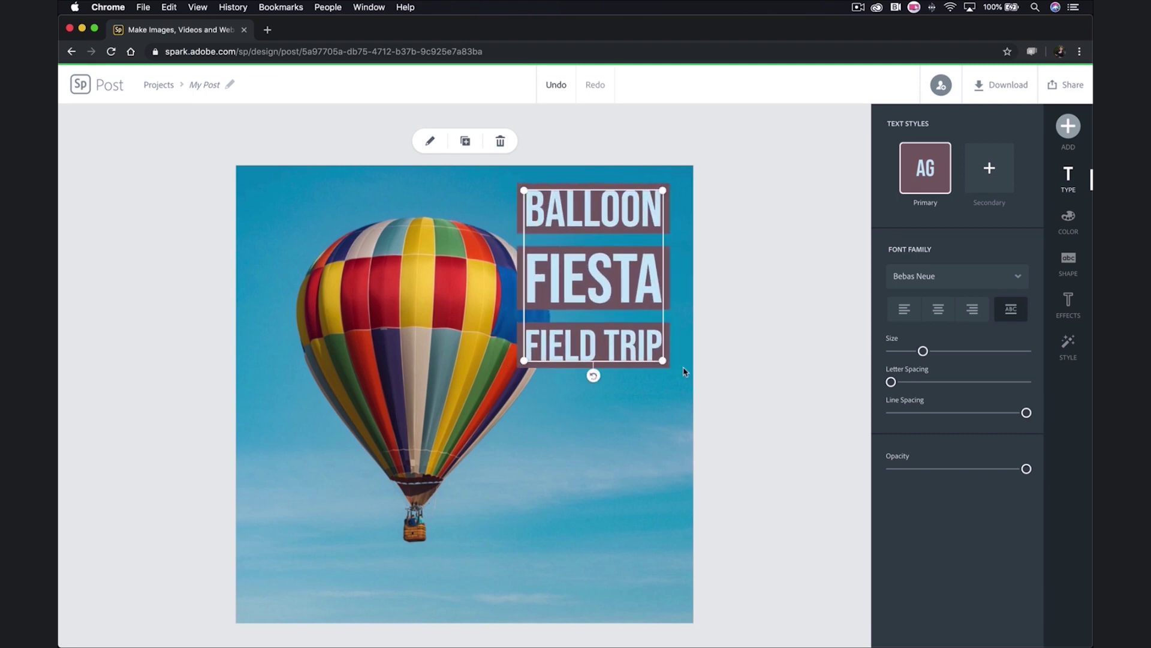
pyautogui.moveTo(923, 354)
pyautogui.mouseDown()
pyautogui.moveTo(940, 352)
pyautogui.moveTo(920, 352)
pyautogui.mouseUp()
pyautogui.moveTo(1026, 413); pyautogui.dragTo(935, 415)
# - Give the title a blue backing block and nudge it slightly up and right
pyautogui.click(1069, 264)
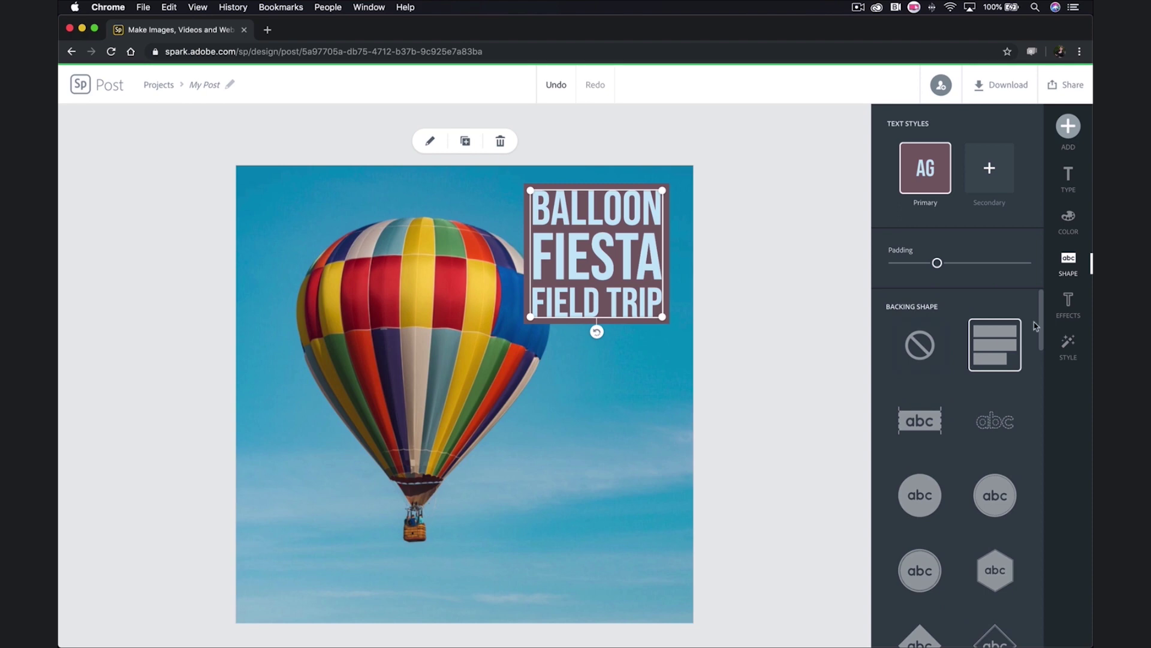
pyautogui.click(1068, 219)
pyautogui.scroll(-5, 915, 480)
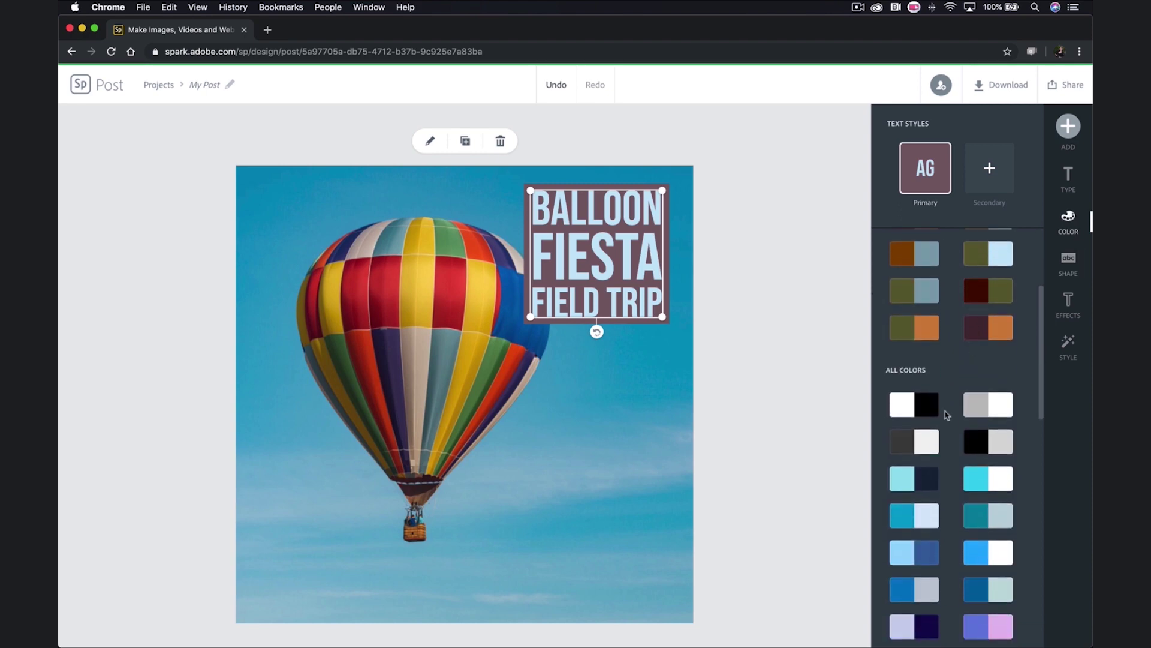
pyautogui.click(910, 554)
pyautogui.moveTo(639, 238); pyautogui.dragTo(648, 235)
# - Shift the balloon photo left within its frame
pyautogui.click(748, 291)
pyautogui.click(480, 339)
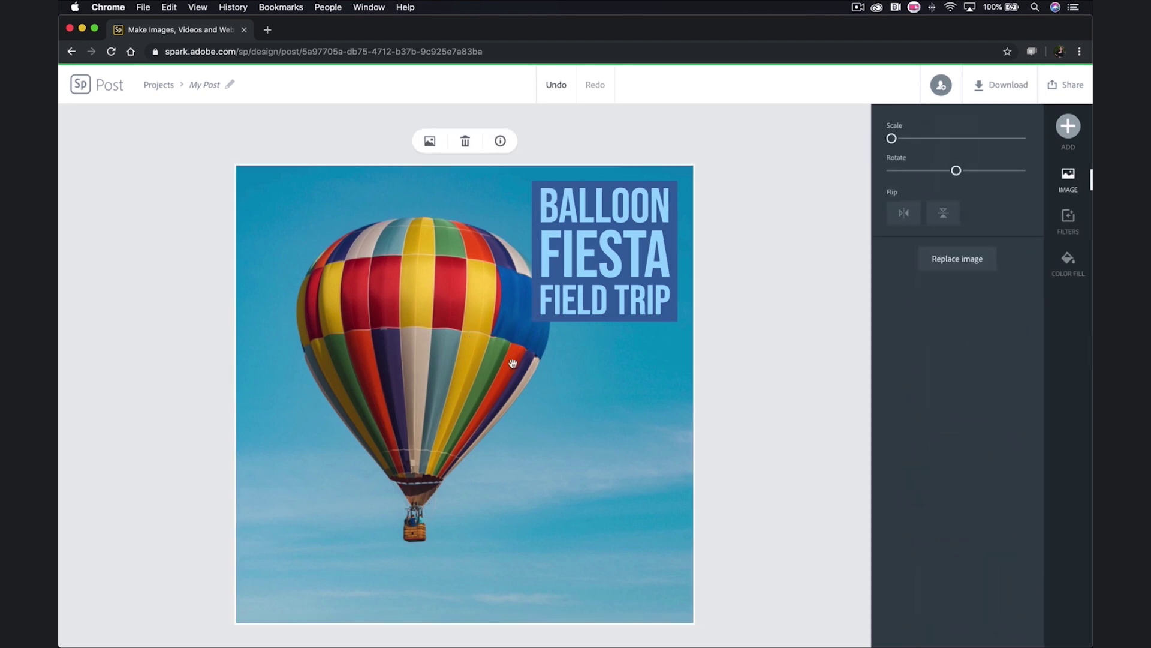
pyautogui.moveTo(522, 369); pyautogui.dragTo(477, 370)
pyautogui.moveTo(892, 138); pyautogui.dragTo(892, 138)
pyautogui.moveTo(957, 171); pyautogui.dragTo(957, 171)
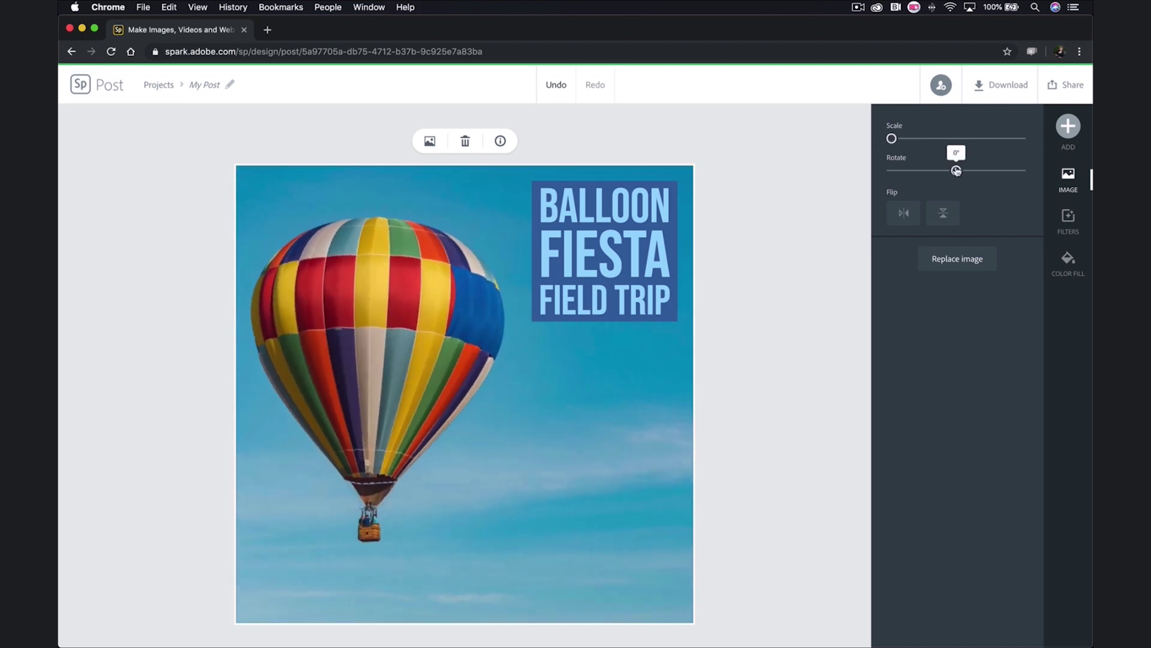
# - Raise the balloon photo's contrast to 7 under Enhance photo filters
pyautogui.click(1069, 222)
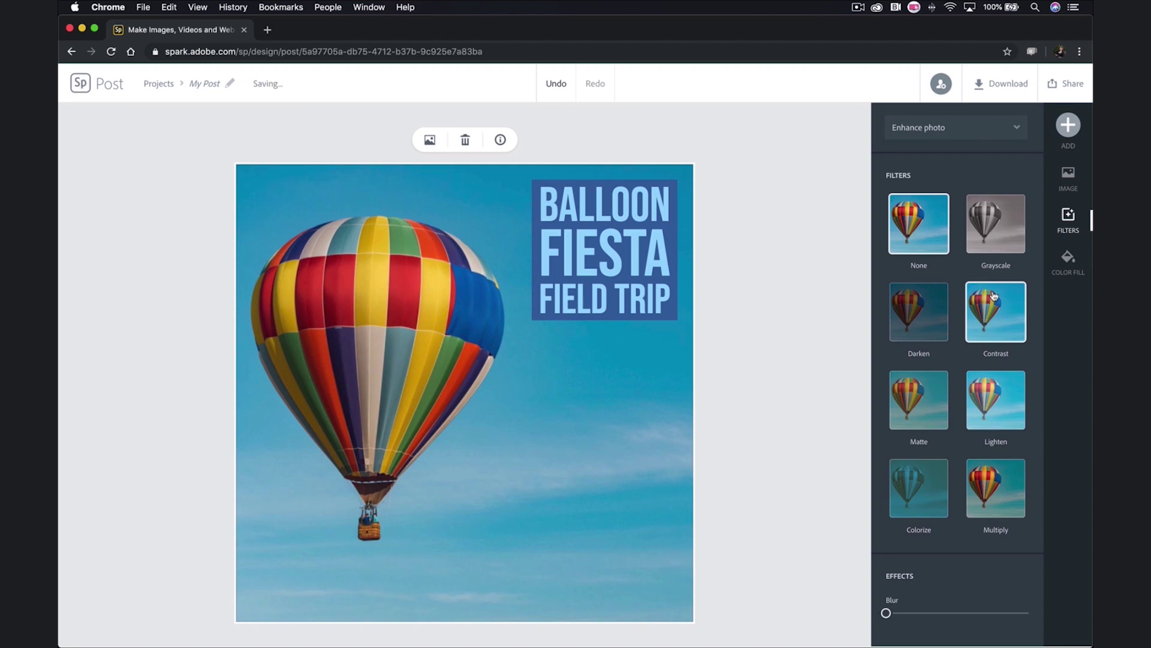
pyautogui.click(973, 131)
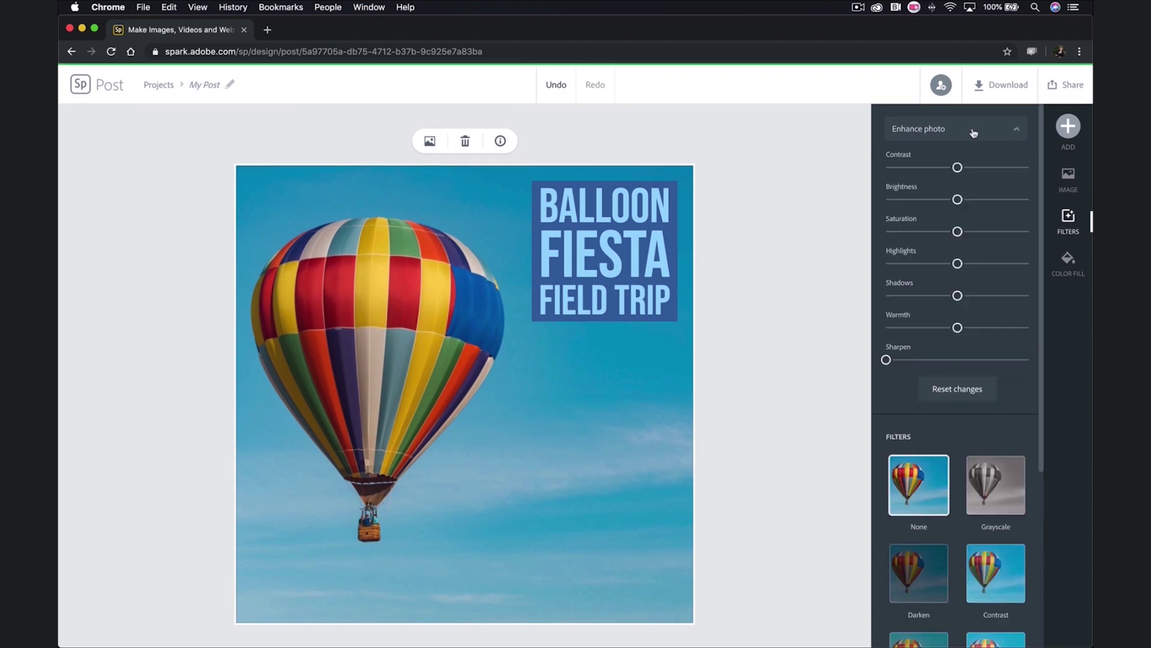
pyautogui.moveTo(958, 168); pyautogui.dragTo(963, 169)
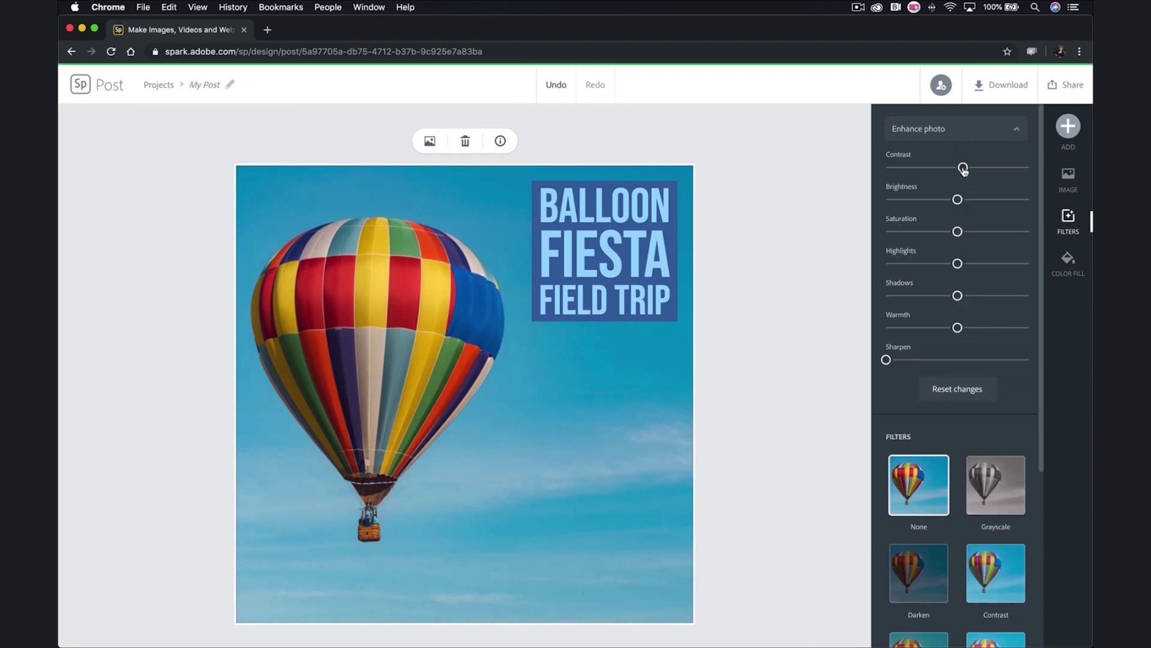
pyautogui.click(821, 269)
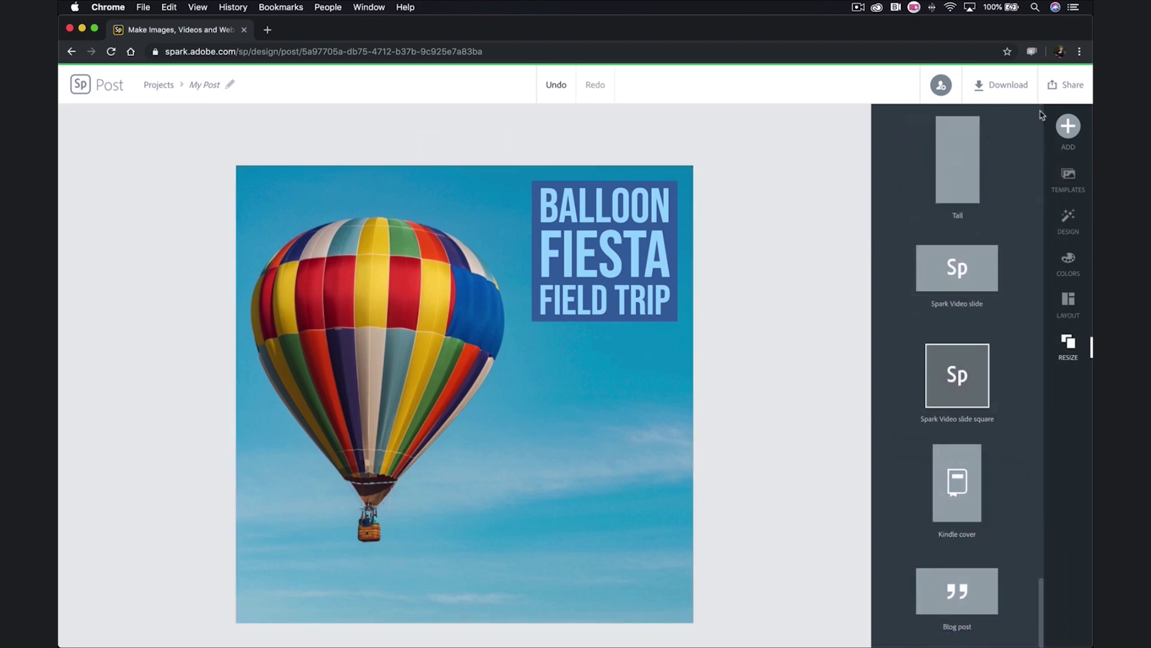
# - Add a new text box reading 'Favorite Moments' and place it beside the balloon
pyautogui.click(1068, 127)
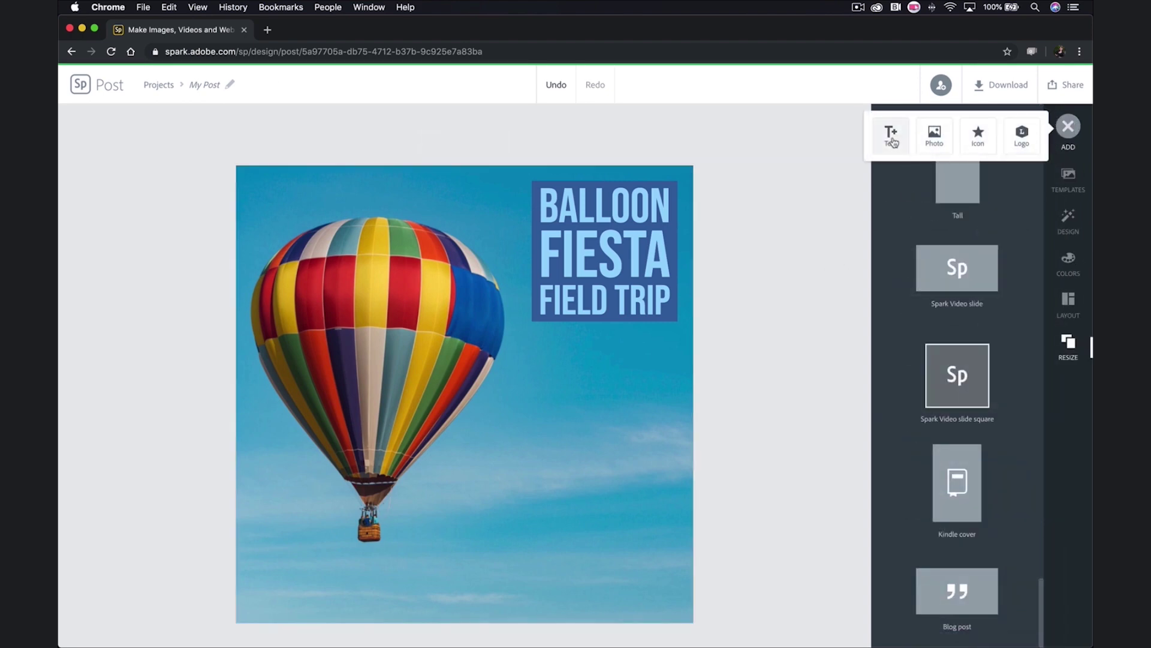
pyautogui.click(893, 137)
pyautogui.scroll(-5, 911, 222)
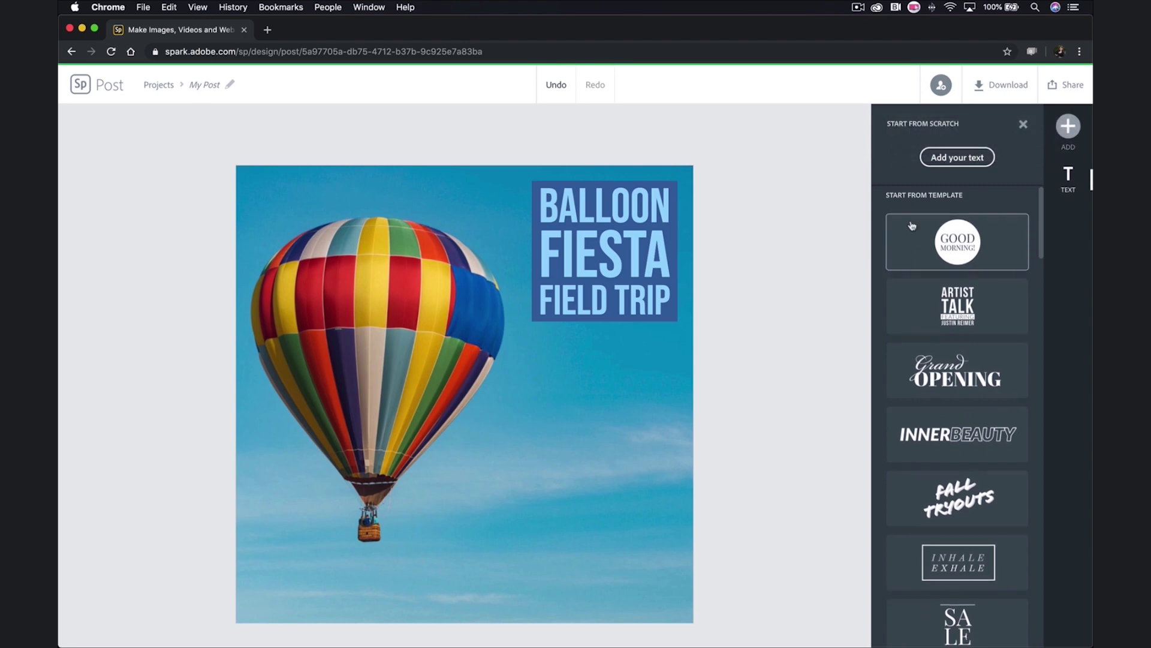
pyautogui.scroll(5, 916, 218)
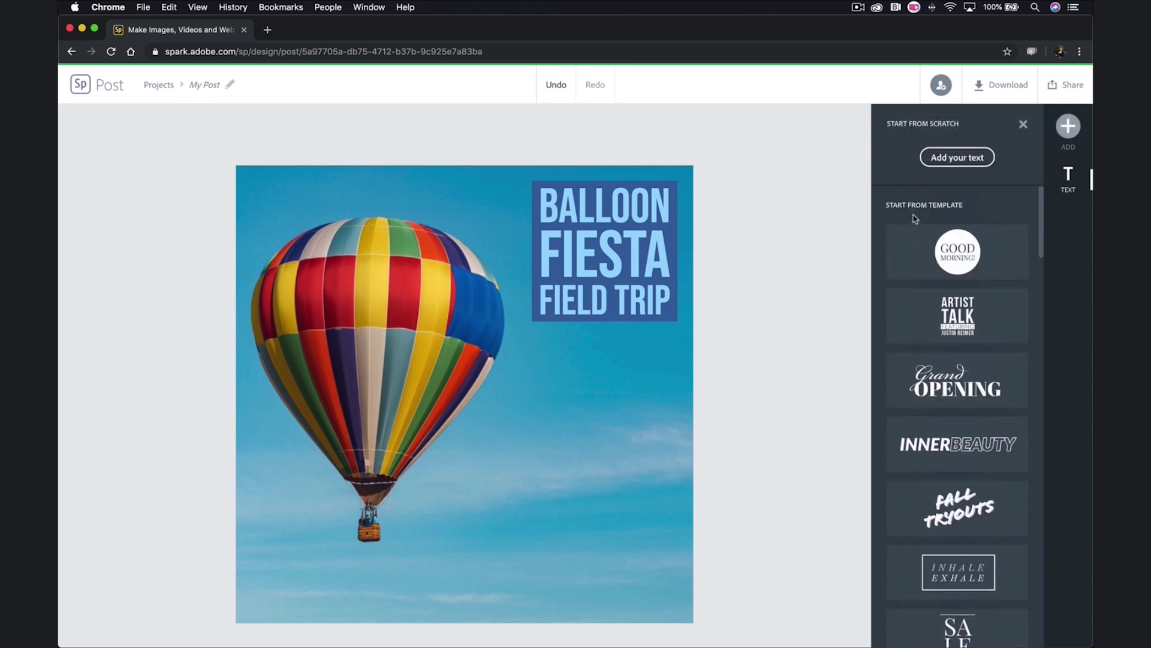
pyautogui.click(967, 156)
pyautogui.write('Favorite Momem')
pyautogui.press('BackSpace')
pyautogui.write('ts')
pyautogui.click(624, 401)
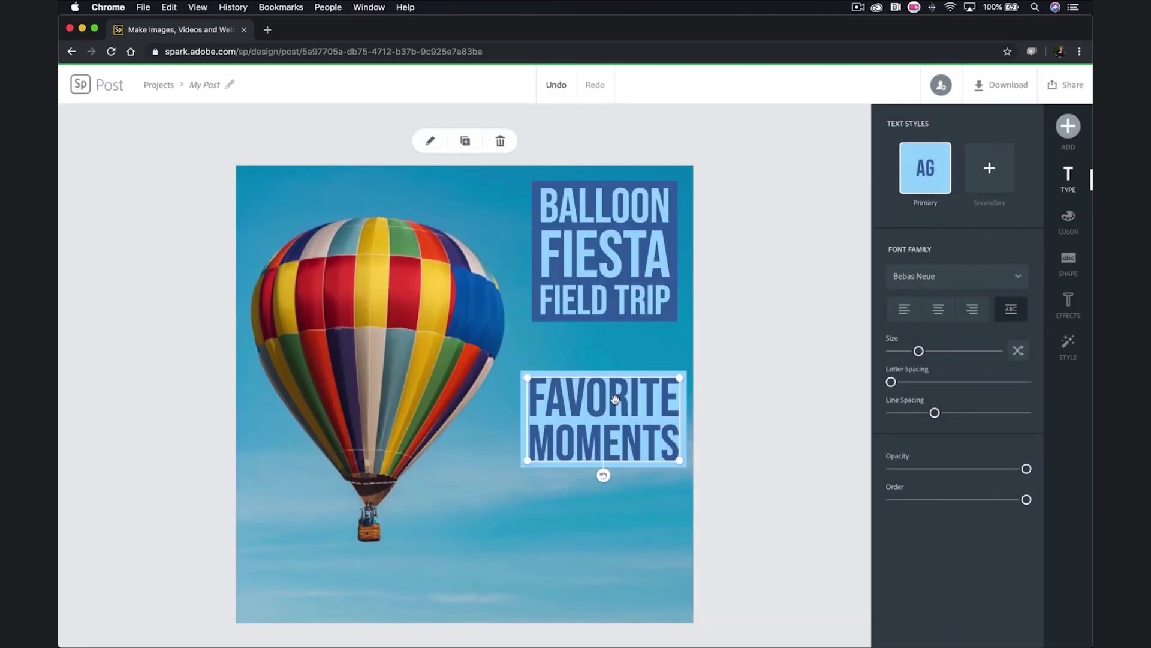
pyautogui.moveTo(615, 398); pyautogui.dragTo(522, 446)
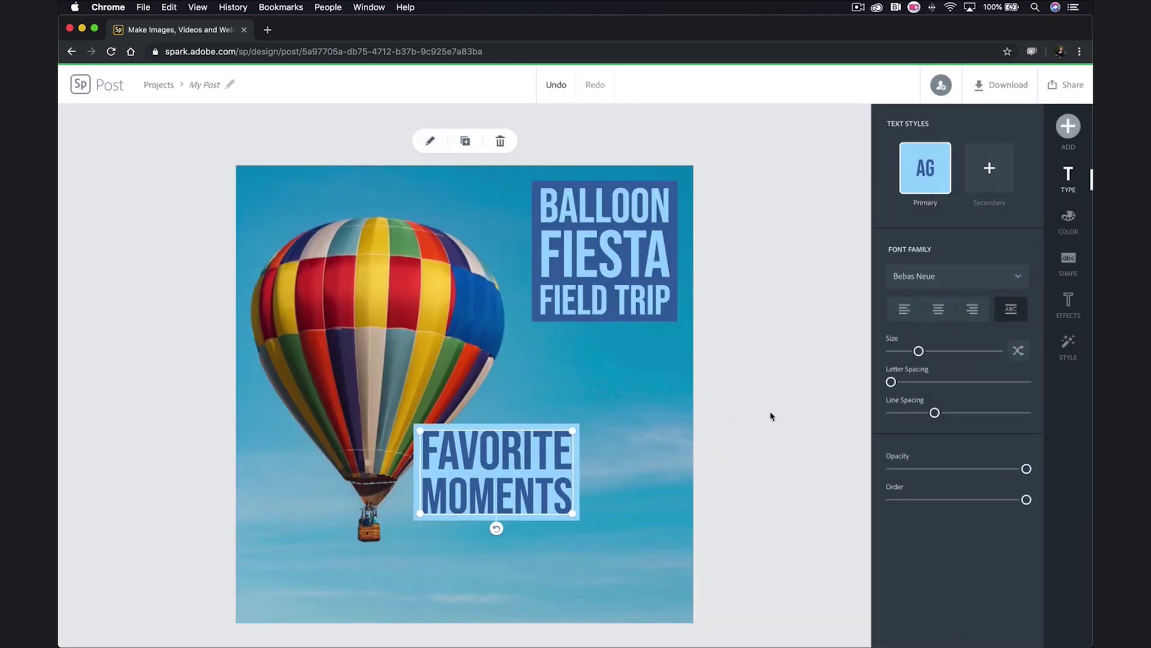
# - Set 'Favorite Moments' in the Yellowtail script font
pyautogui.click(1013, 275)
pyautogui.scroll(-5, 961, 391)
pyautogui.scroll(-10, 962, 393)
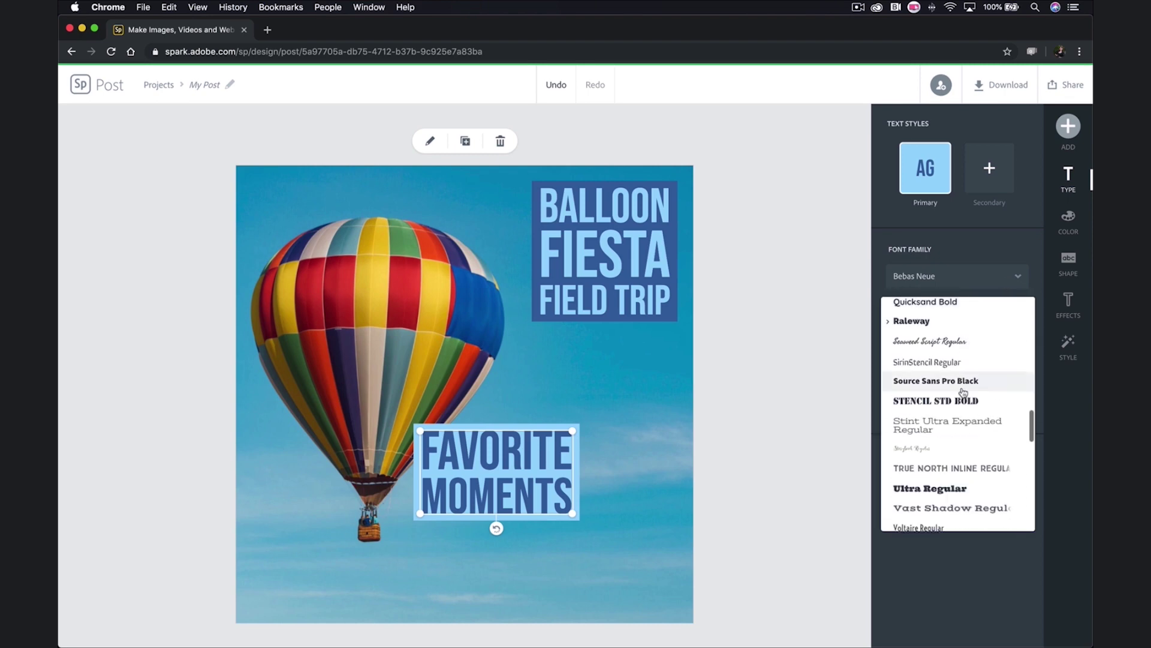
pyautogui.scroll(-3, 963, 393)
pyautogui.click(934, 493)
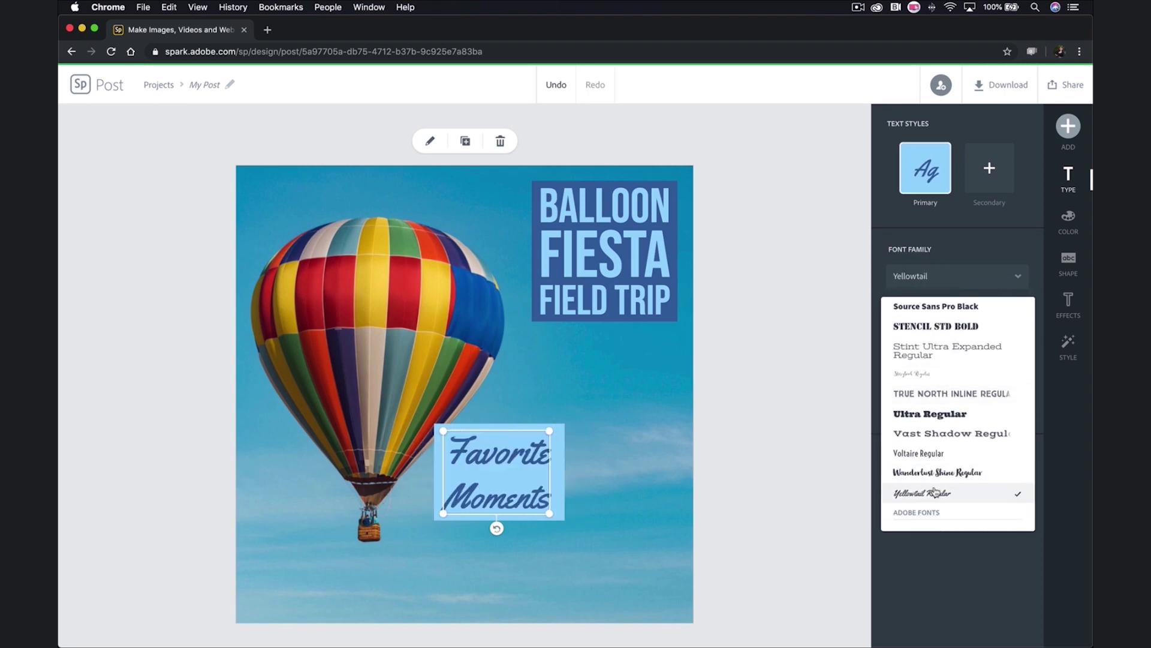
# - Apply the Shadow & Outline effect with slightly more shadow distance and thicker outline
pyautogui.click(1068, 302)
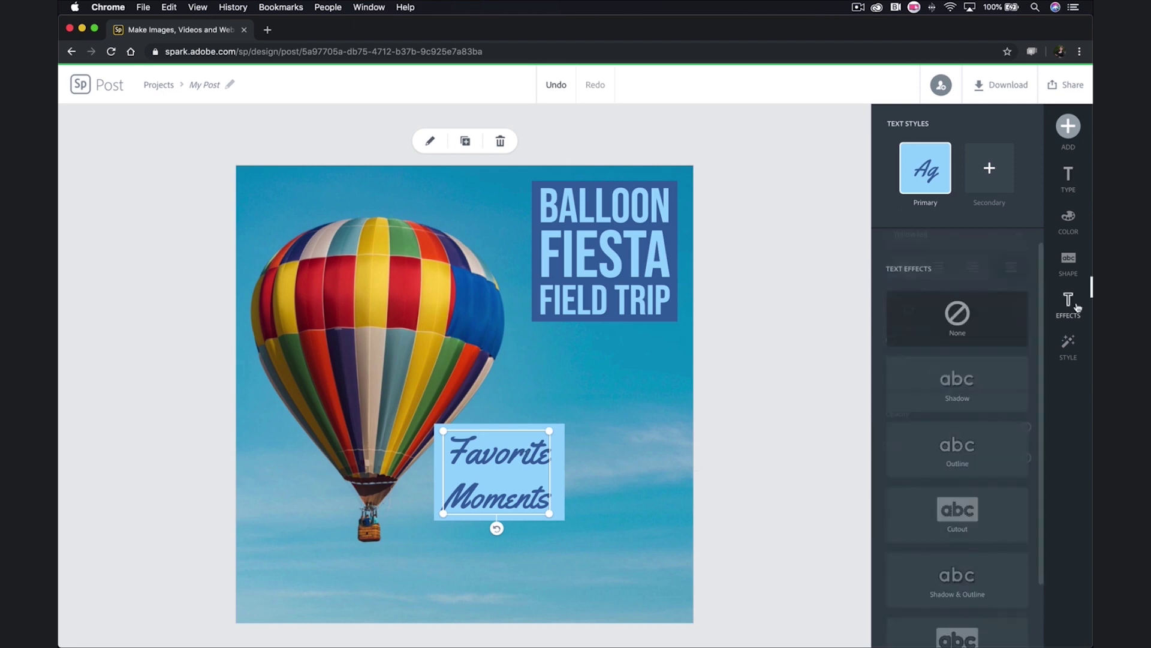
pyautogui.scroll(-3, 1002, 358)
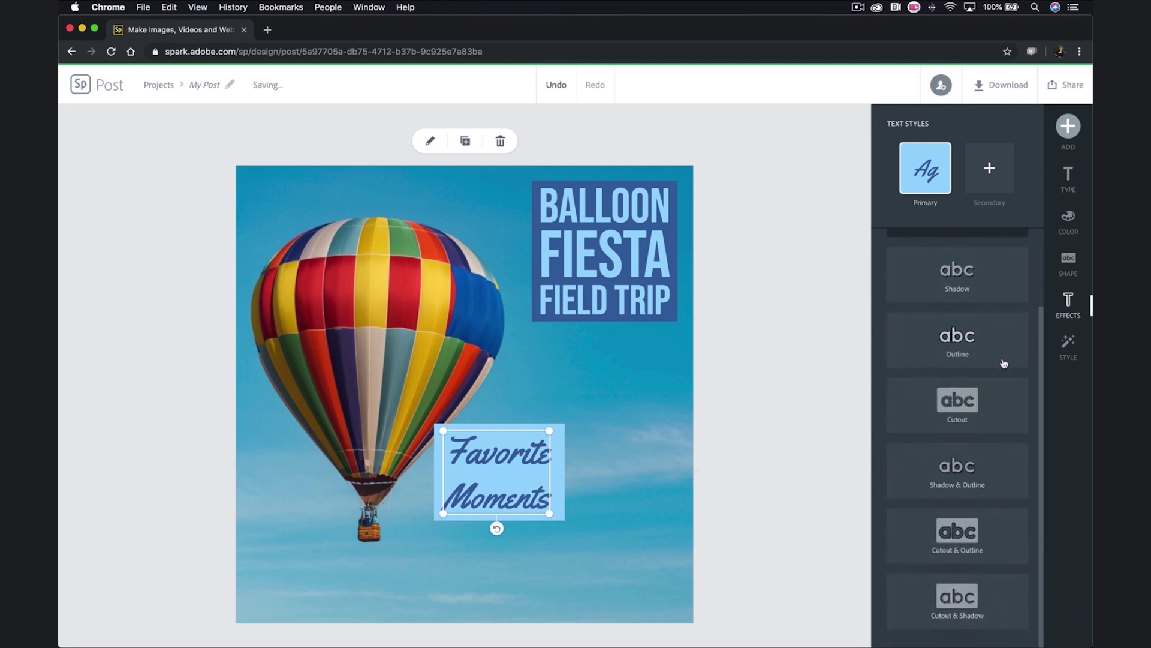
pyautogui.click(982, 466)
pyautogui.moveTo(930, 438); pyautogui.dragTo(933, 438)
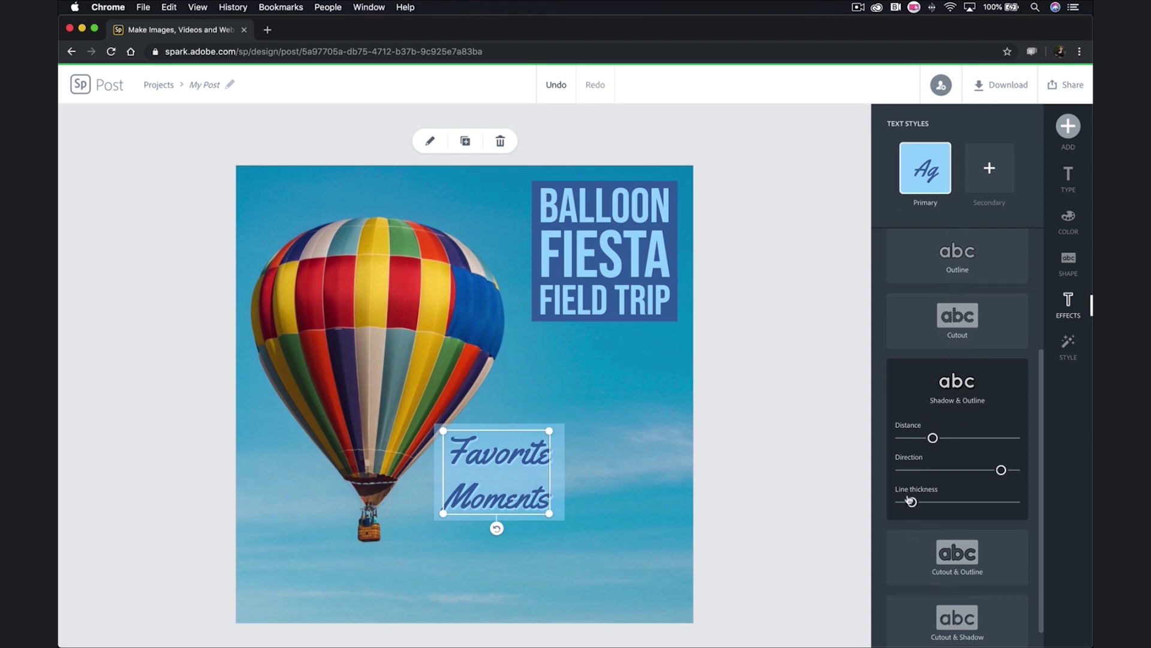
pyautogui.moveTo(912, 502); pyautogui.dragTo(920, 504)
# - Widen the 'Favorite Moments' box onto one line and realign it
pyautogui.moveTo(549, 514); pyautogui.dragTo(667, 472)
pyautogui.moveTo(566, 455); pyautogui.dragTo(539, 459)
pyautogui.click(777, 473)
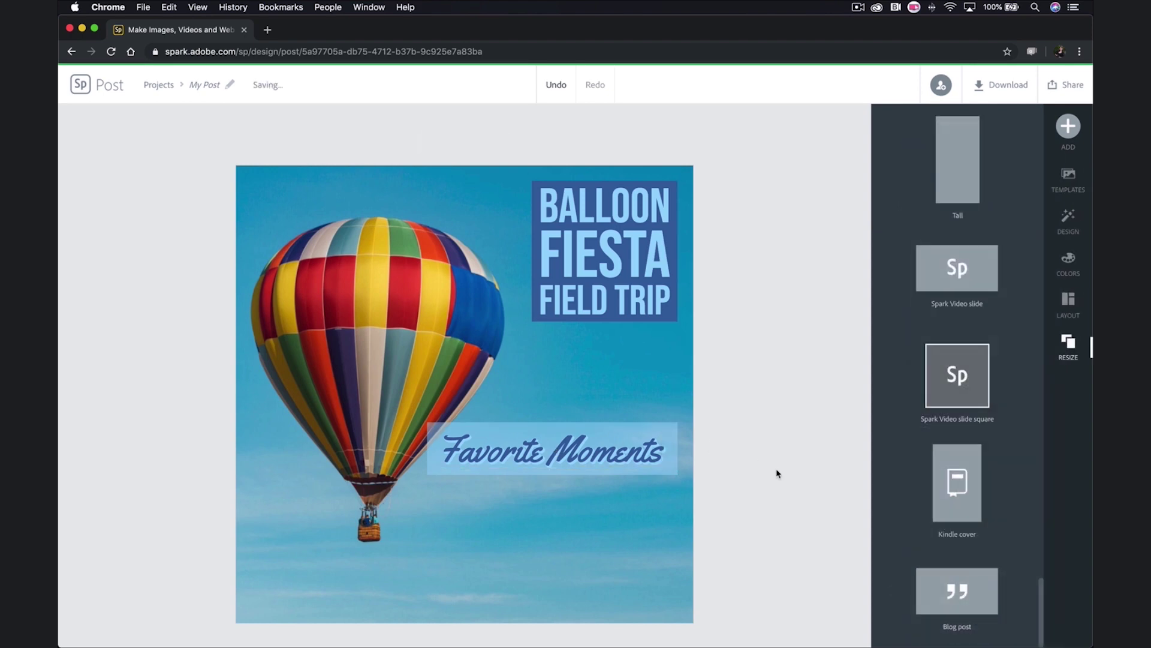
pyautogui.click(658, 455)
# - Apply the first suggested colour pairing: light-blue text on a blue band
pyautogui.click(1086, 221)
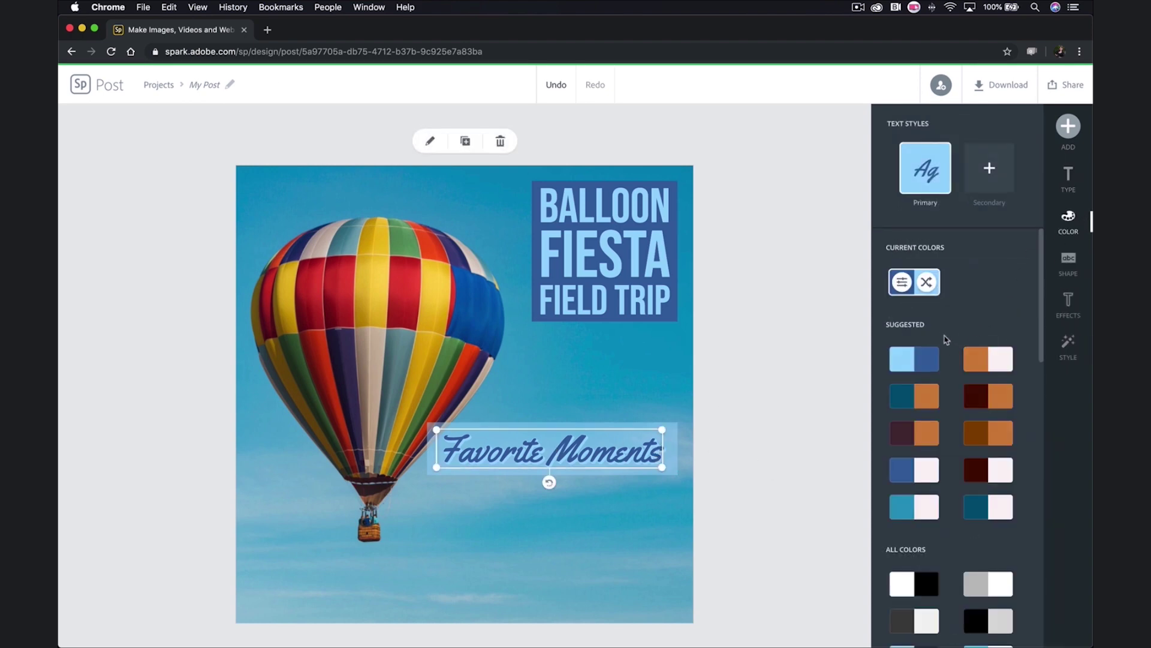
pyautogui.click(914, 358)
pyautogui.click(829, 367)
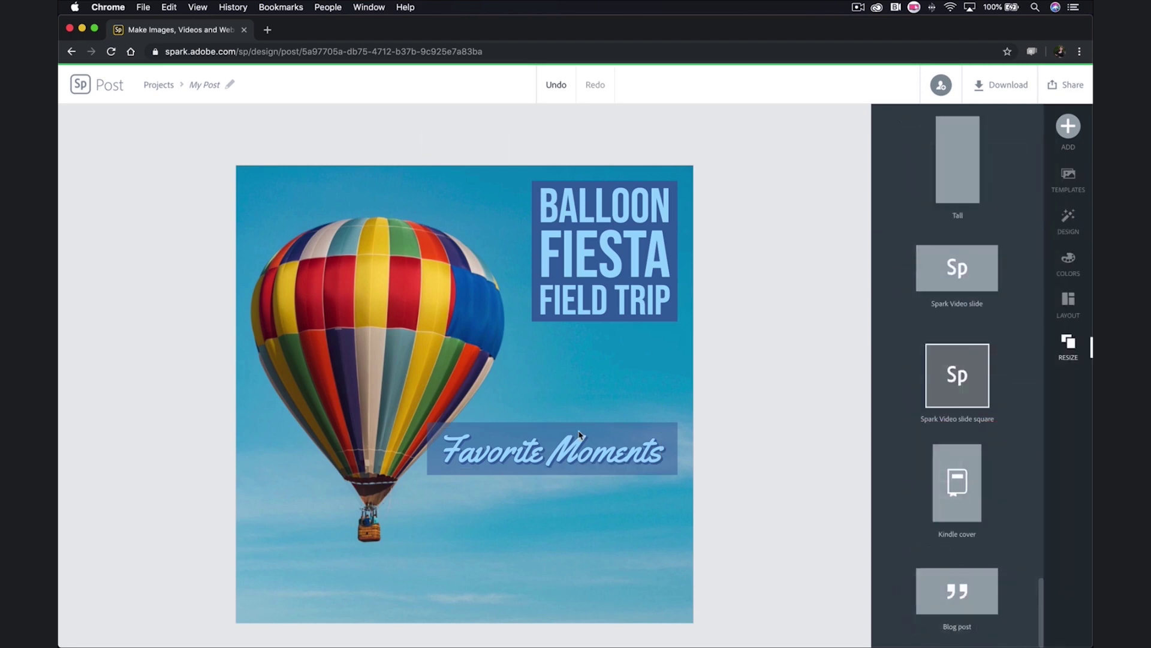
pyautogui.click(579, 434)
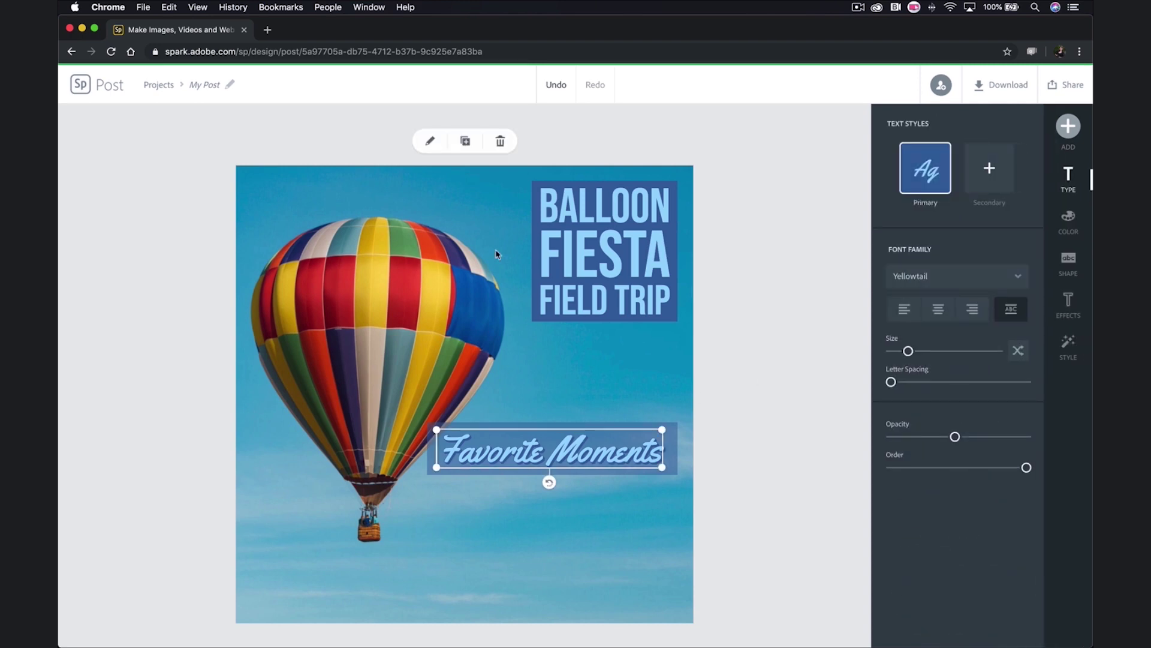
# - Duplicate the 'Favorite Moments' text, move the copy lower-left, and replace it with the creator's name
pyautogui.click(465, 142)
pyautogui.moveTo(530, 461); pyautogui.dragTo(340, 596)
pyautogui.doubleClick(341, 596)
pyautogui.press('super+a')
pyautogui.write('Melissa Arnold')
pyautogui.click(617, 406)
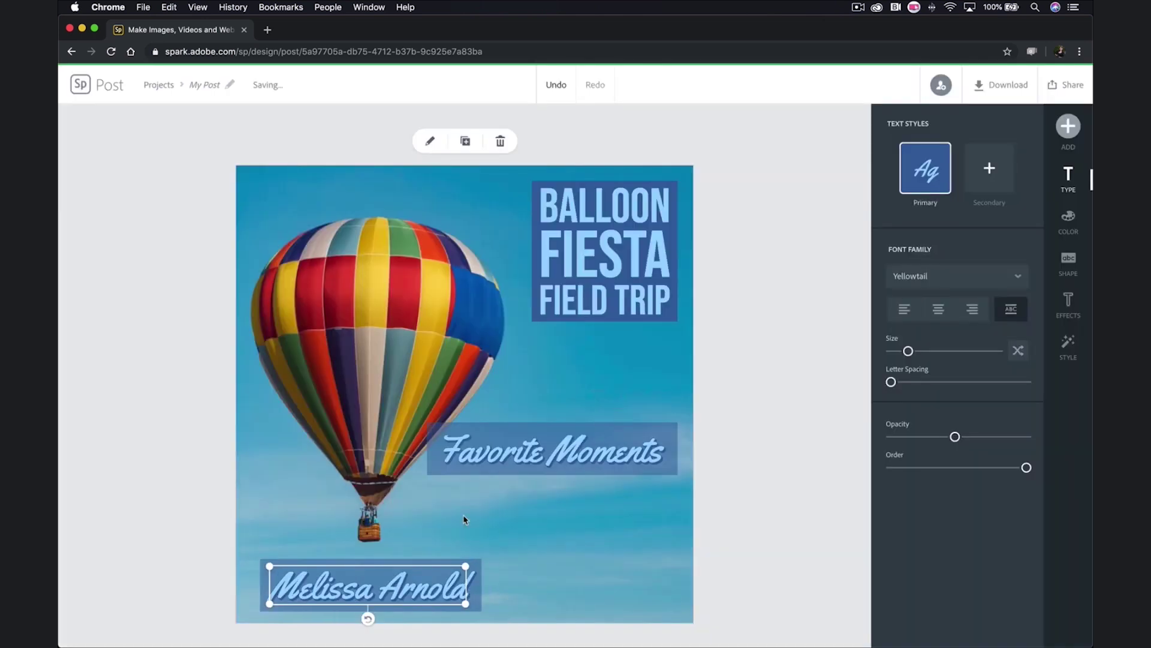
pyautogui.moveTo(465, 563); pyautogui.dragTo(353, 592)
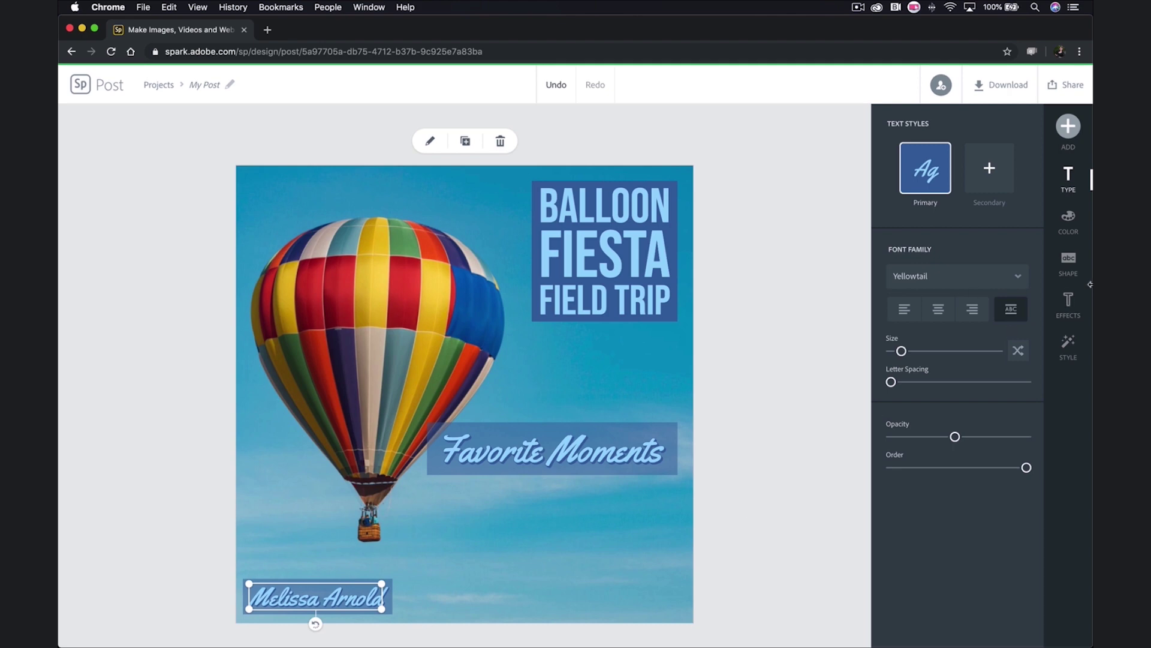
# - Give the name no shape and no effects, colour it dark teal, and nudge it into the corner
pyautogui.click(1068, 264)
pyautogui.scroll(3, 957, 390)
pyautogui.click(920, 342)
pyautogui.click(1068, 302)
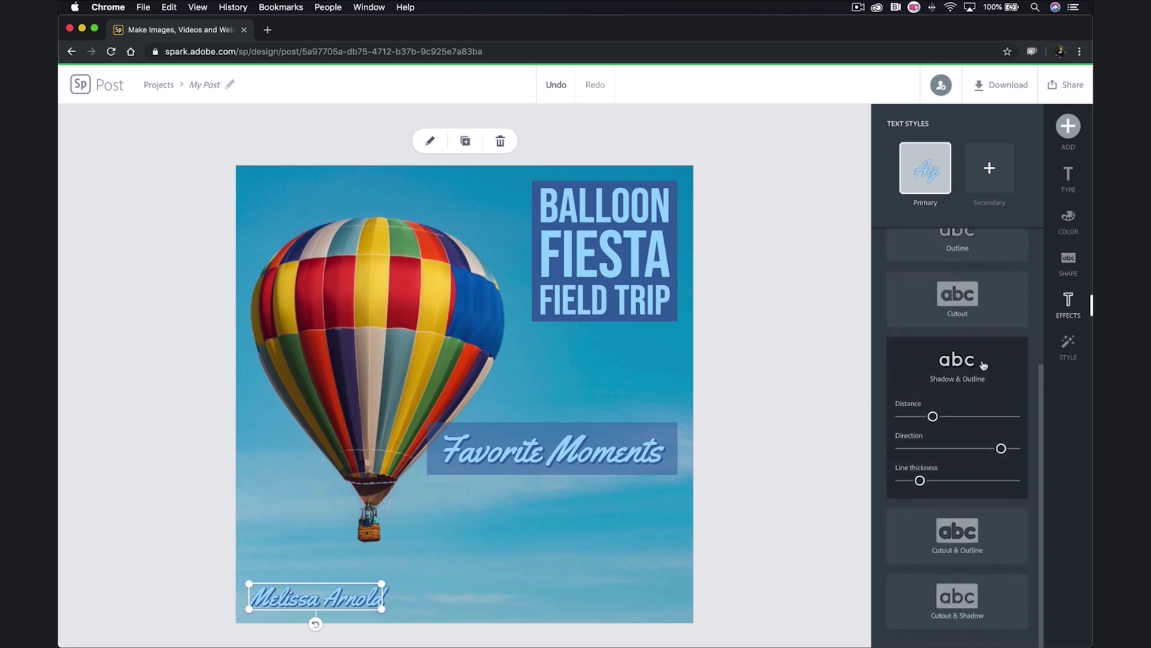
pyautogui.scroll(3, 983, 365)
pyautogui.click(989, 309)
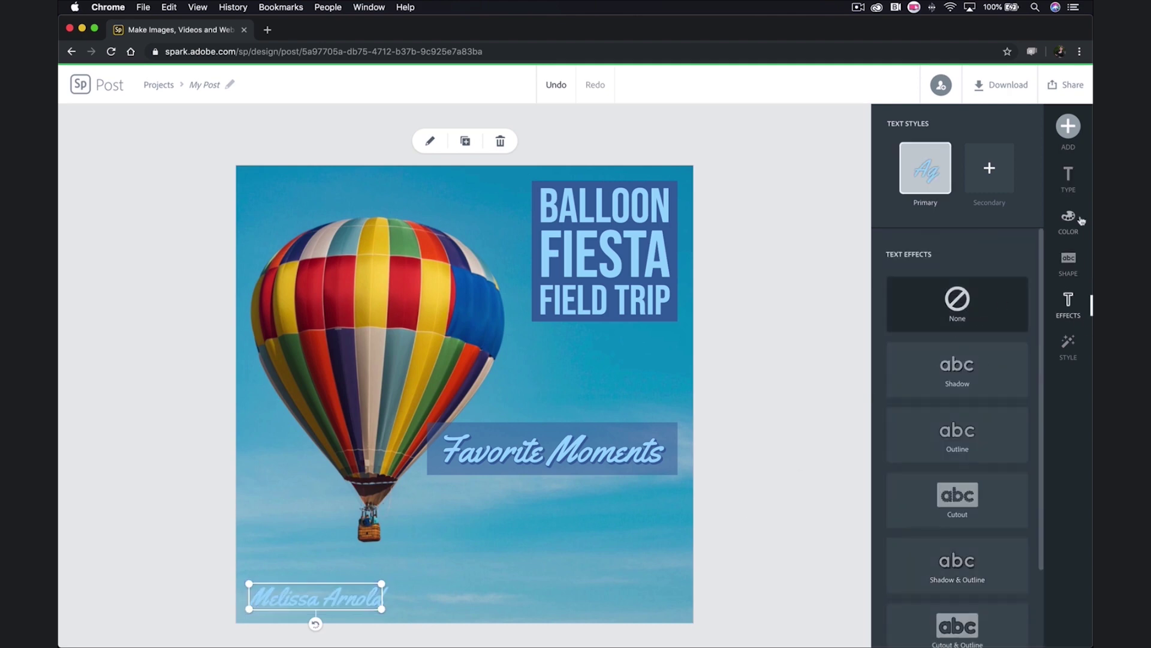
pyautogui.click(1068, 219)
pyautogui.click(902, 388)
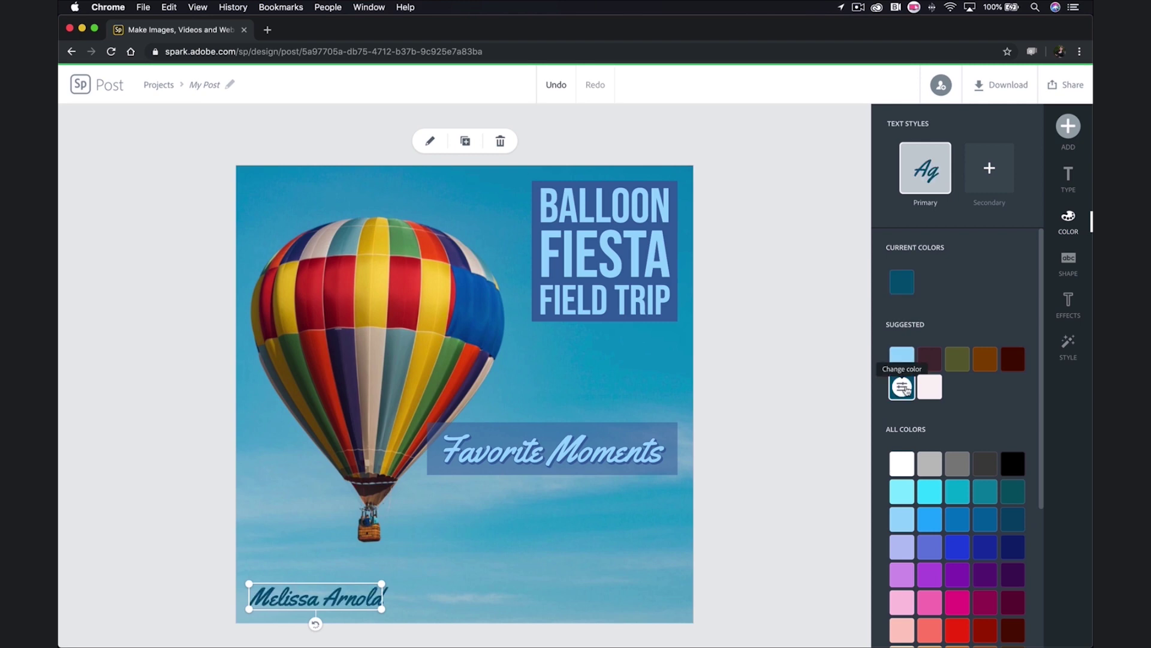
pyautogui.click(324, 576)
pyautogui.moveTo(311, 602); pyautogui.dragTo(304, 608)
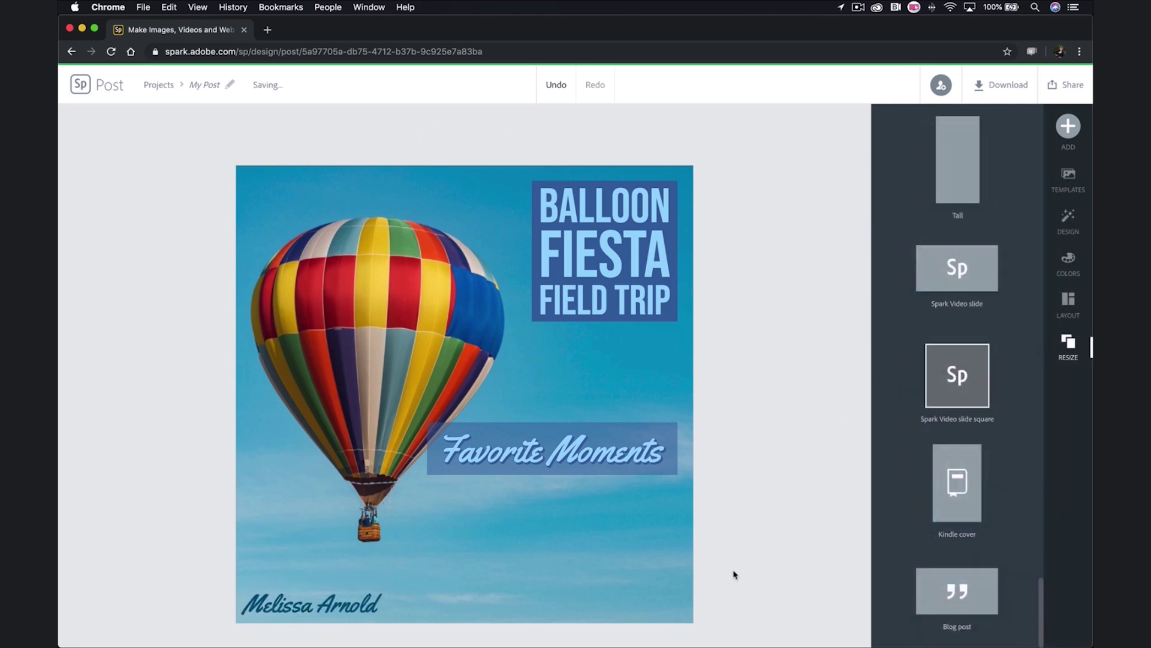
# - Search the icons for 'heart' and add an outline heart to the post
pyautogui.click(1068, 125)
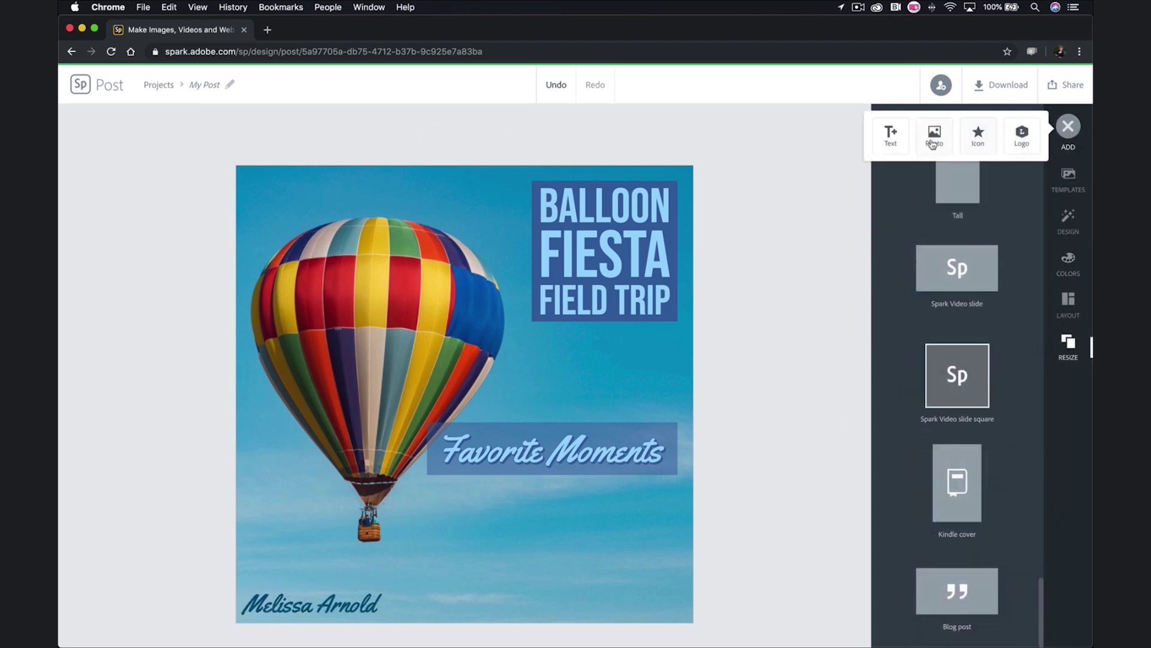
pyautogui.click(976, 135)
pyautogui.click(962, 147)
pyautogui.write('heart')
pyautogui.press('Return')
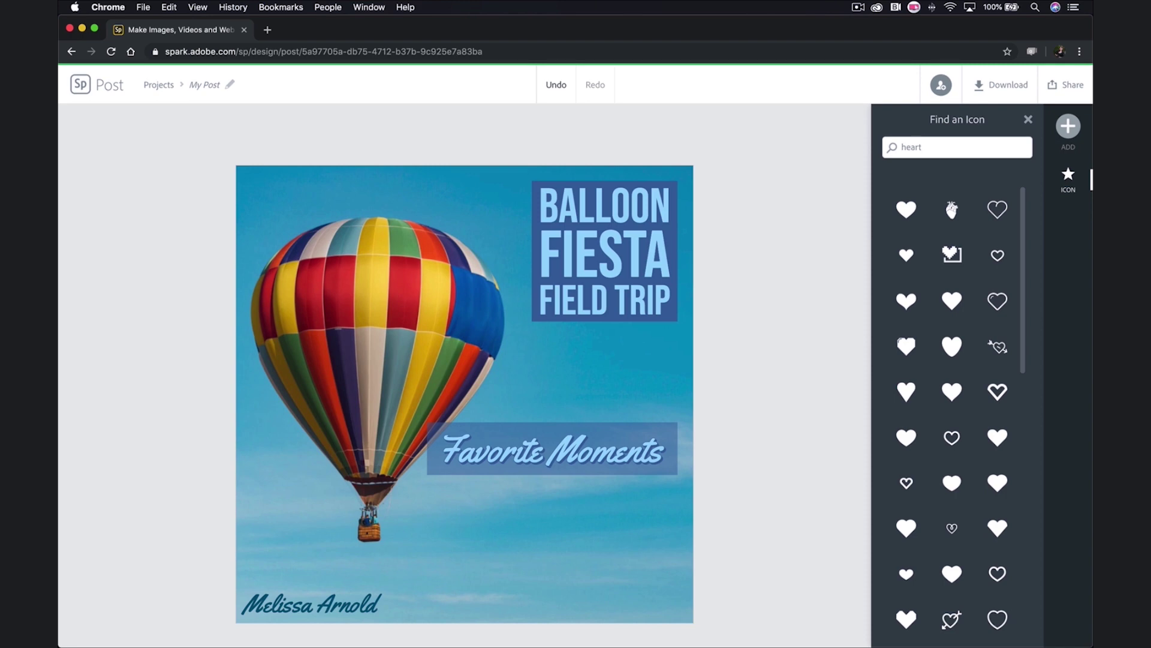
pyautogui.scroll(-10, 966, 347)
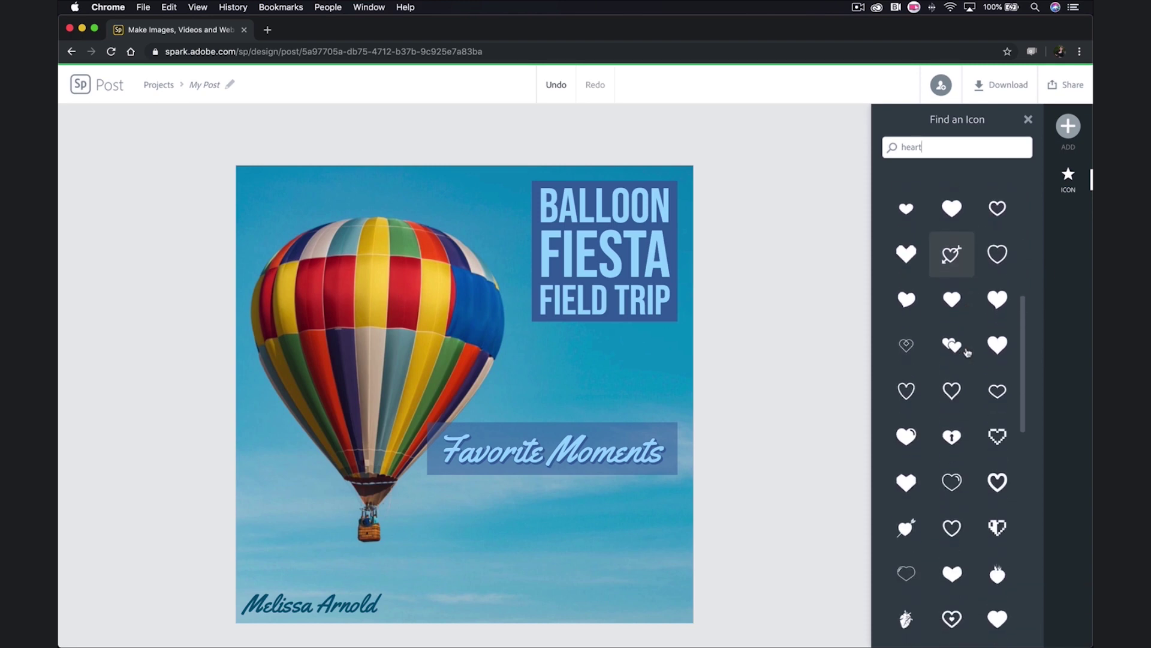
pyautogui.scroll(10, 966, 351)
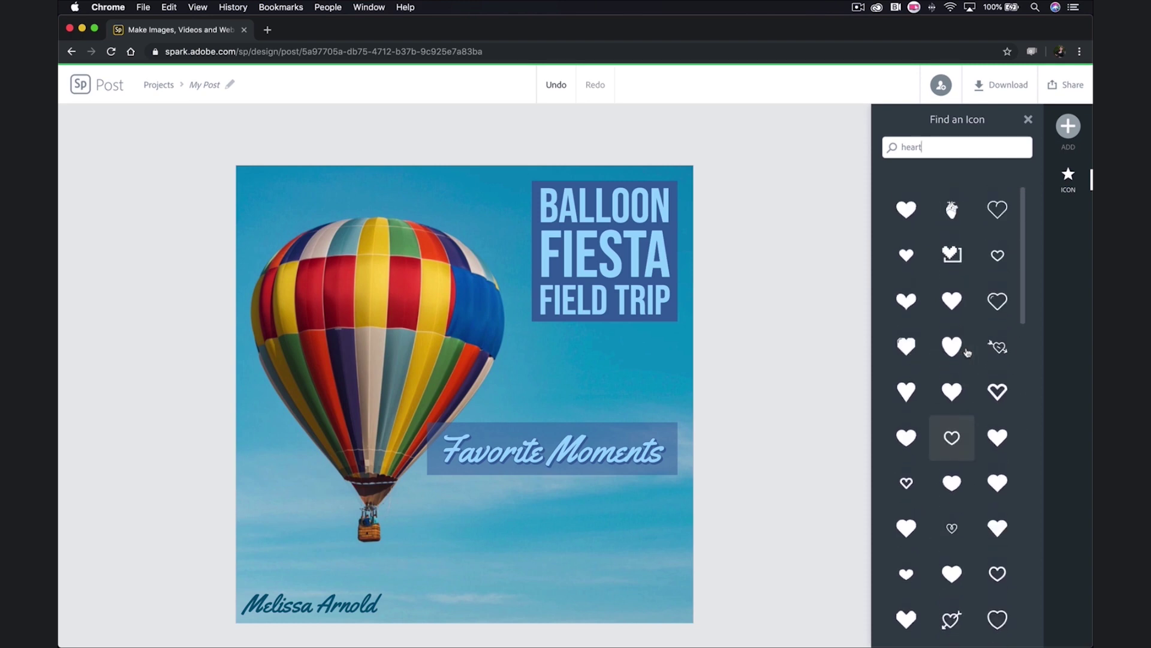
pyautogui.click(997, 255)
# - Colour the heart blue and size it small above the right end of the 'Favorite Moments' band
pyautogui.moveTo(617, 594); pyautogui.dragTo(549, 533)
pyautogui.click(1069, 222)
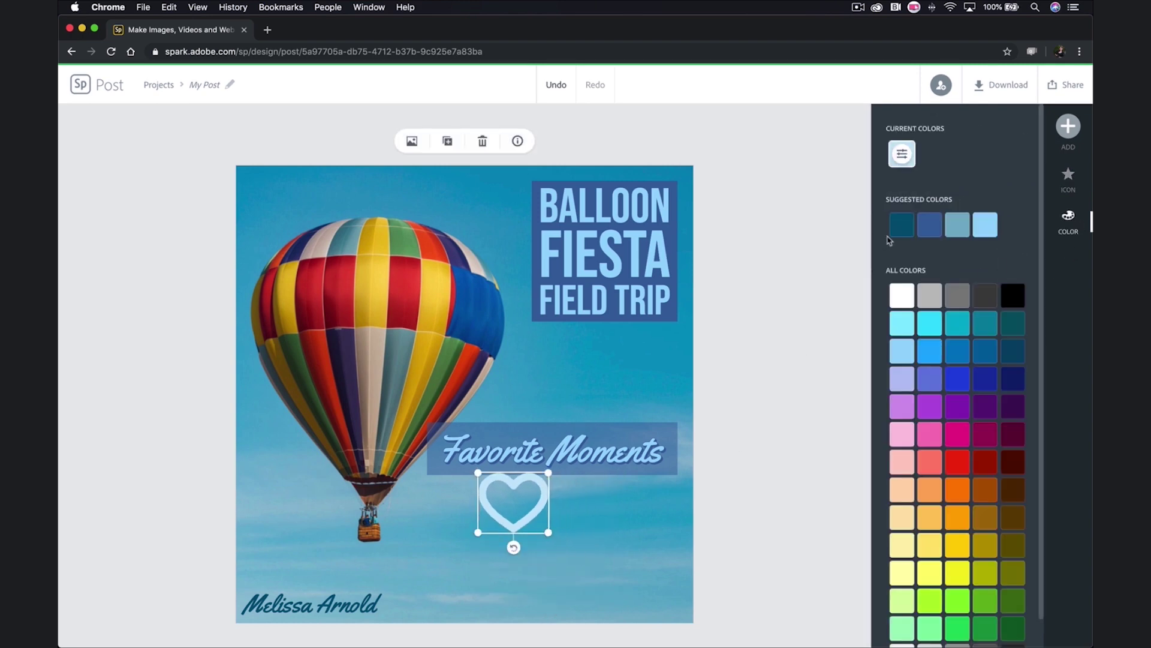
pyautogui.click(902, 224)
pyautogui.click(930, 224)
pyautogui.moveTo(548, 472); pyautogui.dragTo(618, 413)
pyautogui.moveTo(551, 430); pyautogui.dragTo(637, 353)
pyautogui.moveTo(702, 329); pyautogui.dragTo(654, 453)
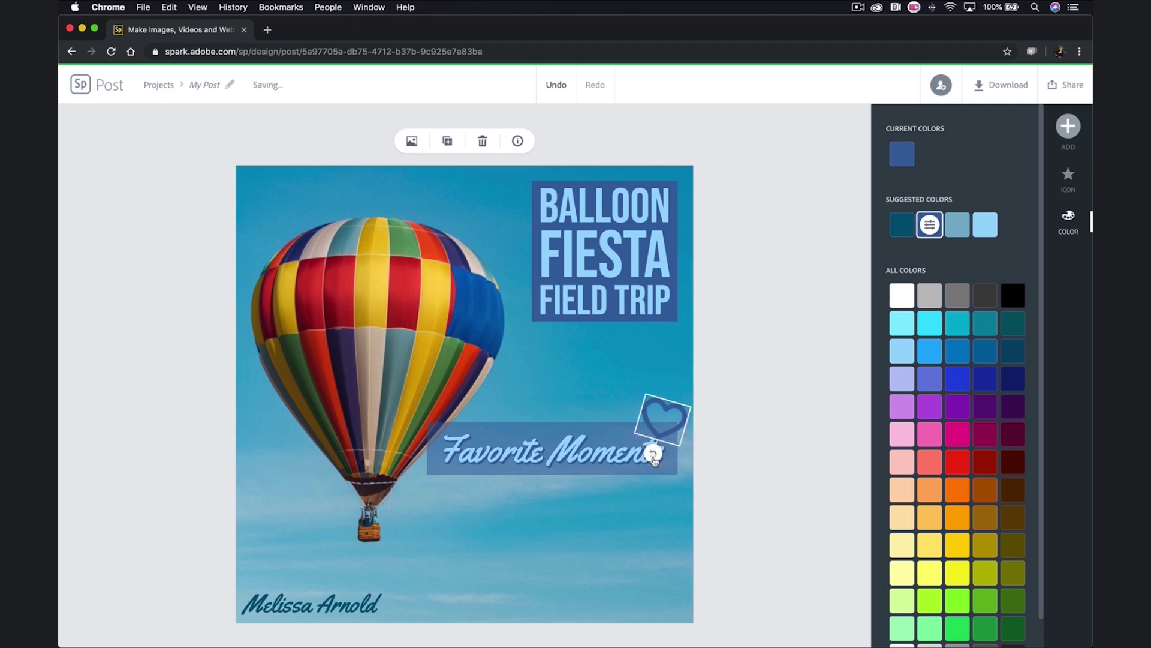
pyautogui.moveTo(692, 406); pyautogui.dragTo(693, 411)
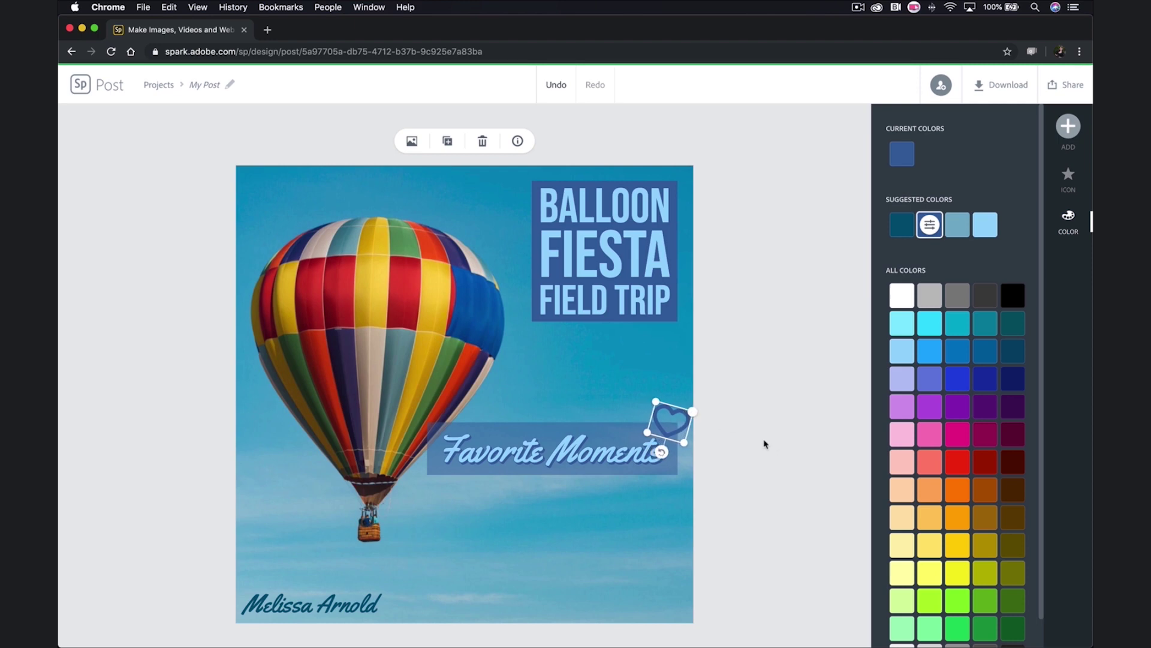
pyautogui.click(725, 426)
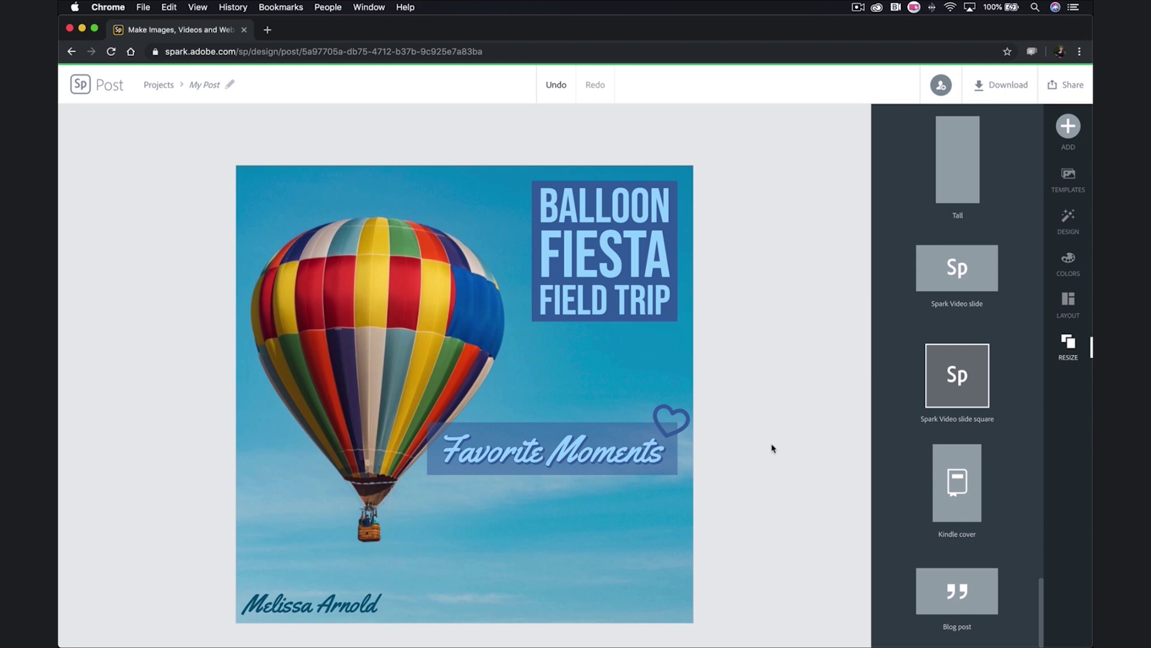
# - Rename the post to 'VideoIntro_FieldTrip'
pyautogui.click(205, 84)
pyautogui.write('VideoIntro_FieldTrip')
pyautogui.press('Return')
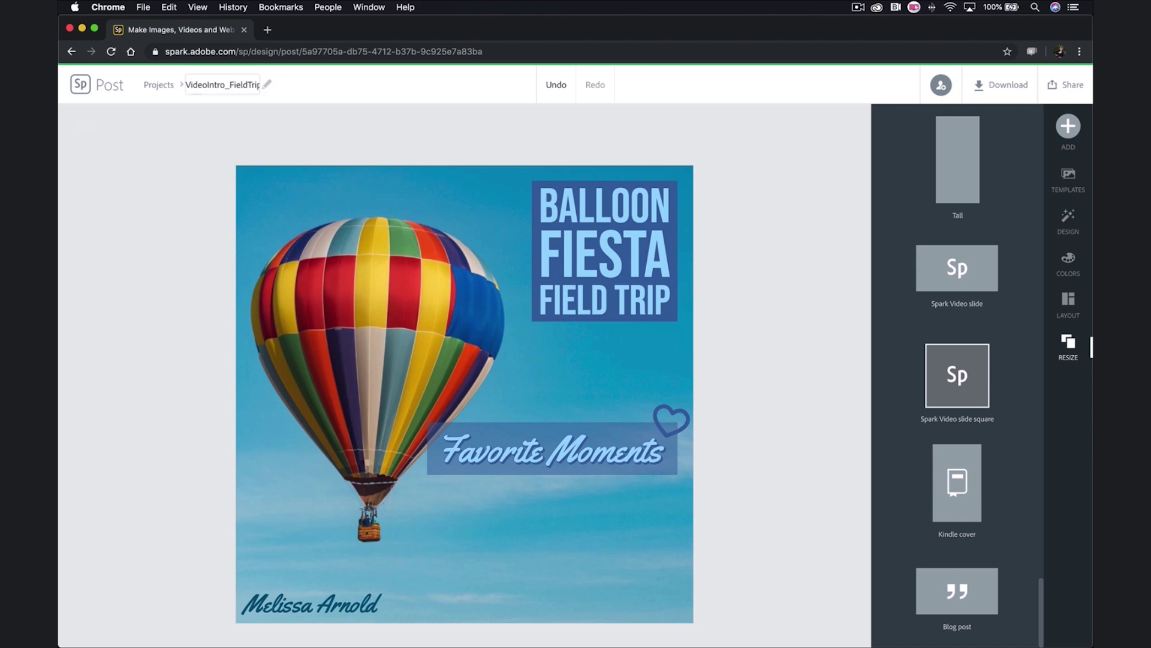
# - Download the post as a PNG and check the downloaded image
pyautogui.click(1000, 88)
pyautogui.click(971, 191)
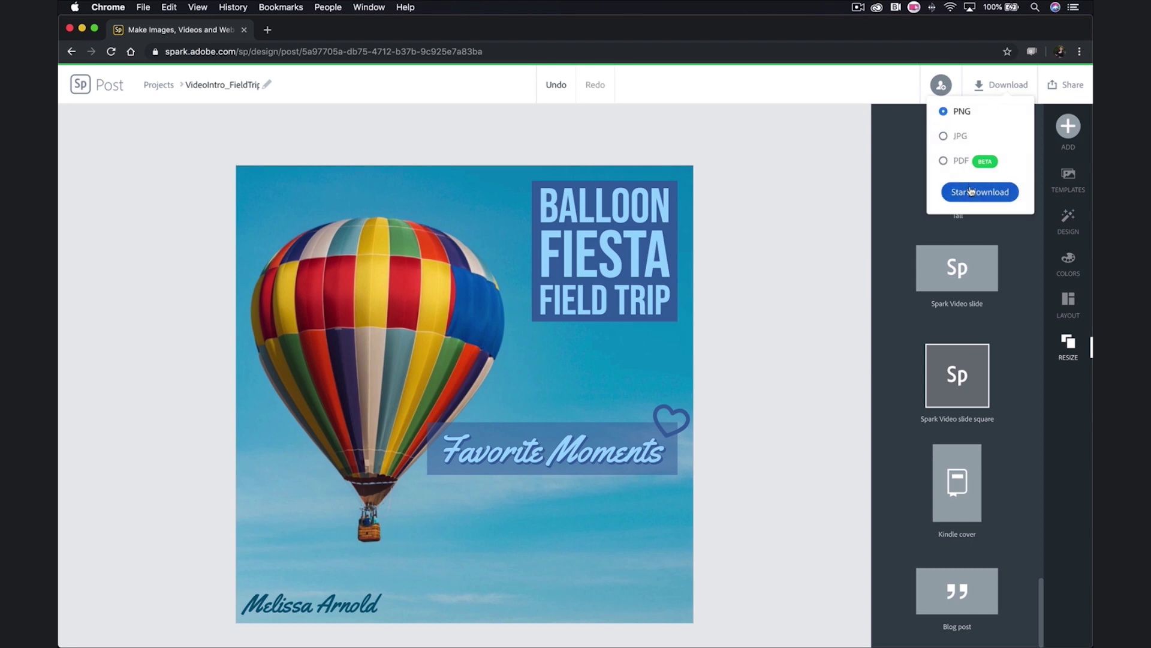
pyautogui.click(147, 630)
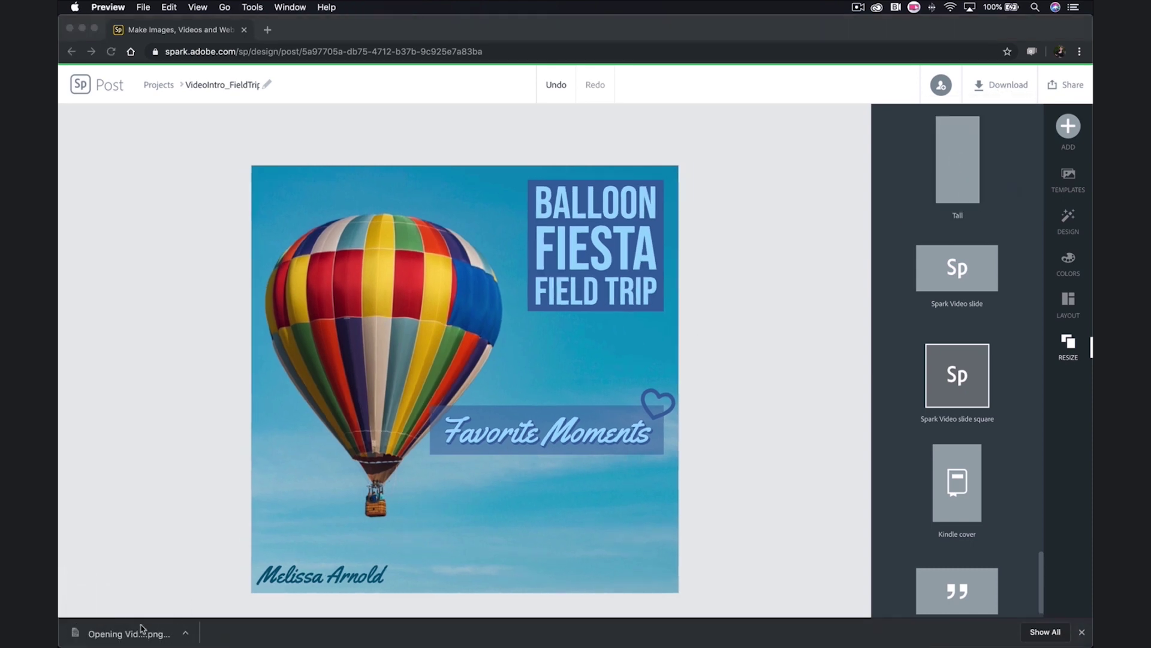
pyautogui.click(828, 340)
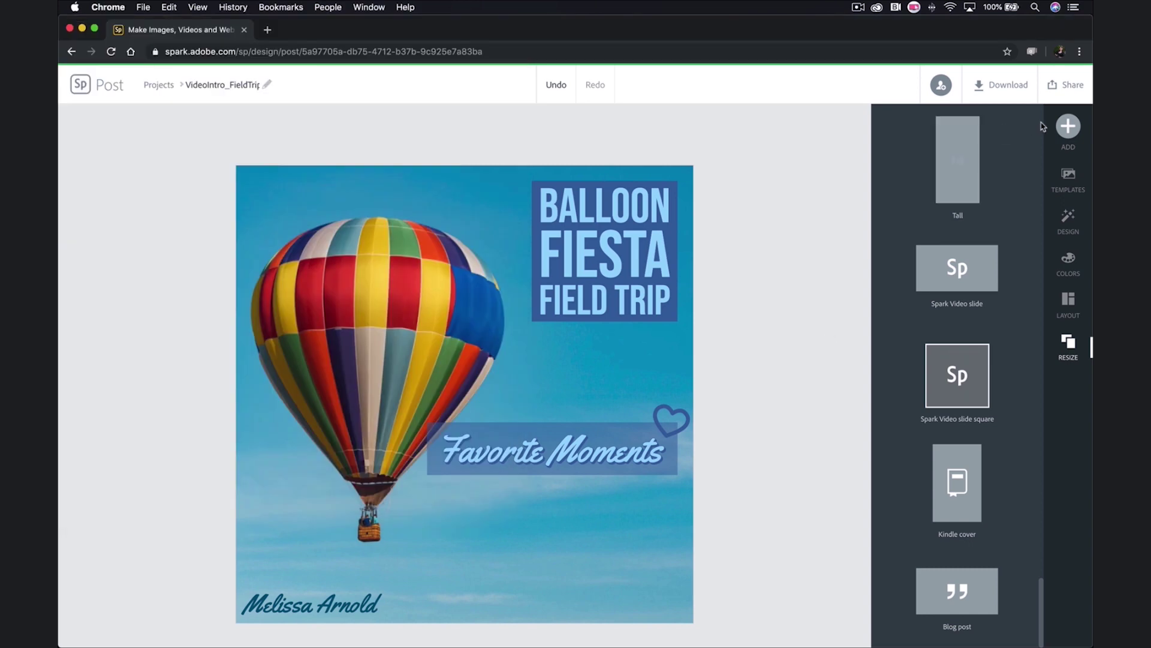
# - Publish the post and create a shareable link to it
pyautogui.click(1075, 87)
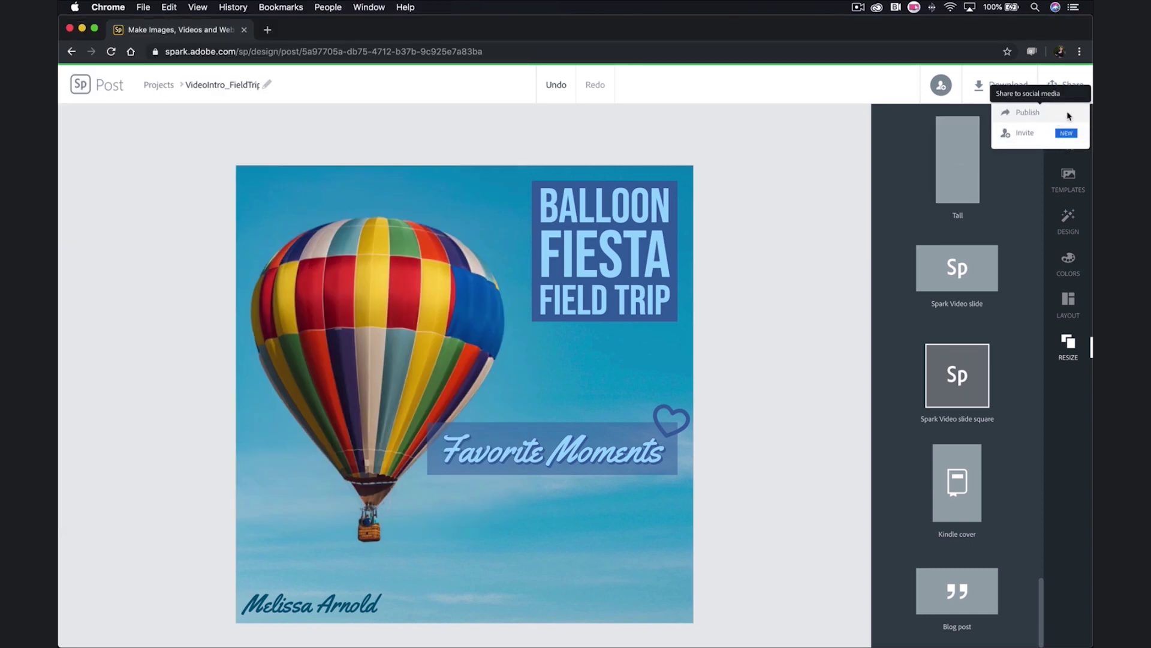
pyautogui.click(1069, 116)
pyautogui.click(763, 264)
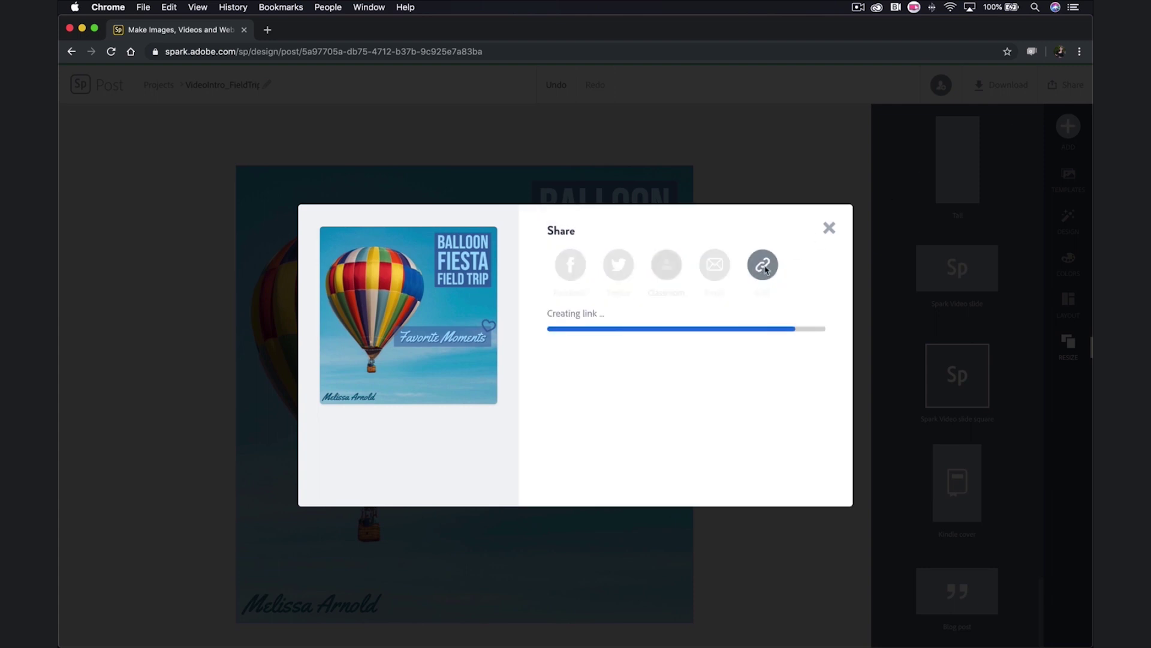